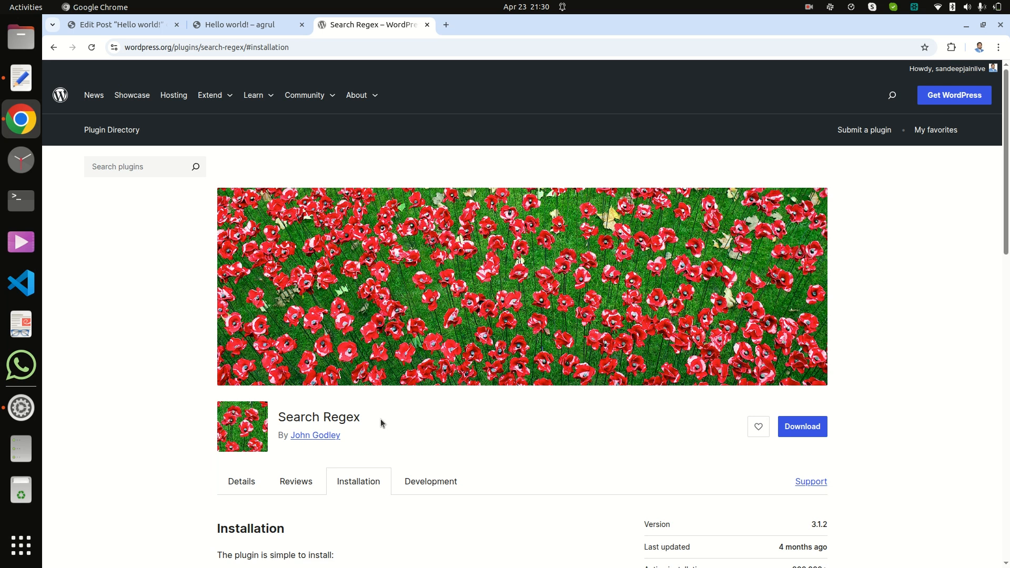
# - Read the note about replacing 2024 with 2025 without changing image URLs in Text Editor, and review the Search Regex plugin page in Chrome
pyautogui.click(21, 78)
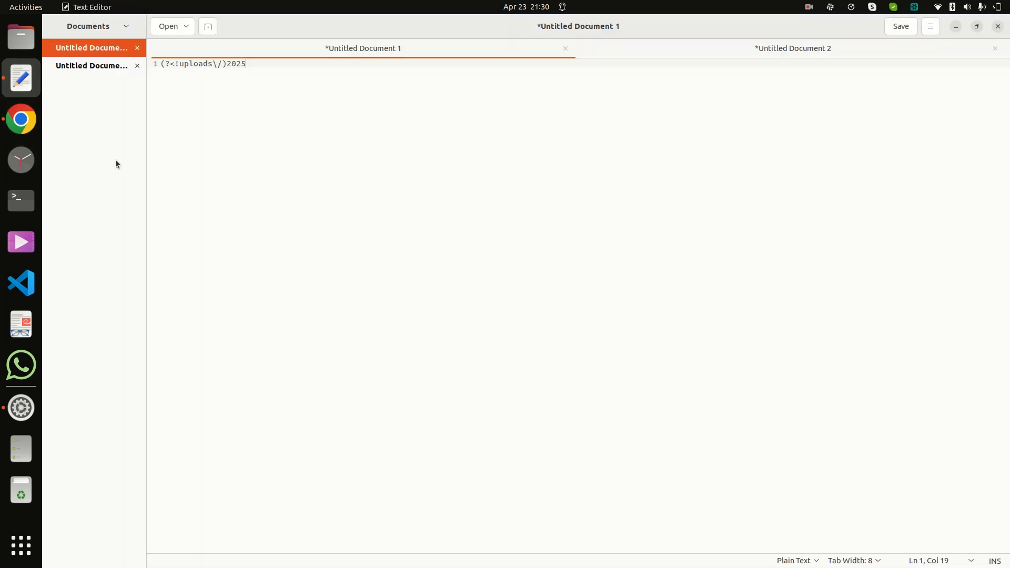
pyautogui.click(679, 47)
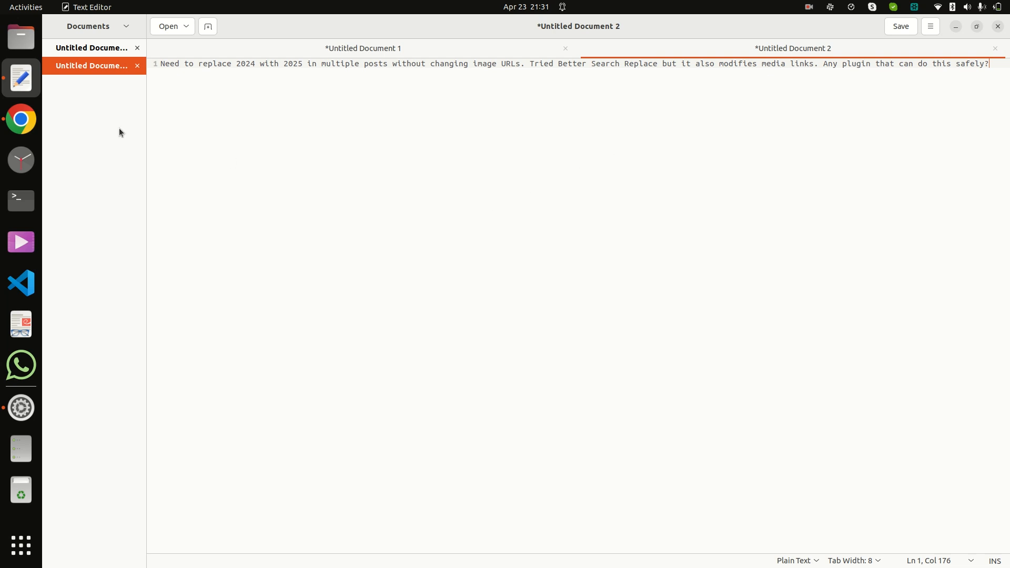
pyautogui.click(21, 119)
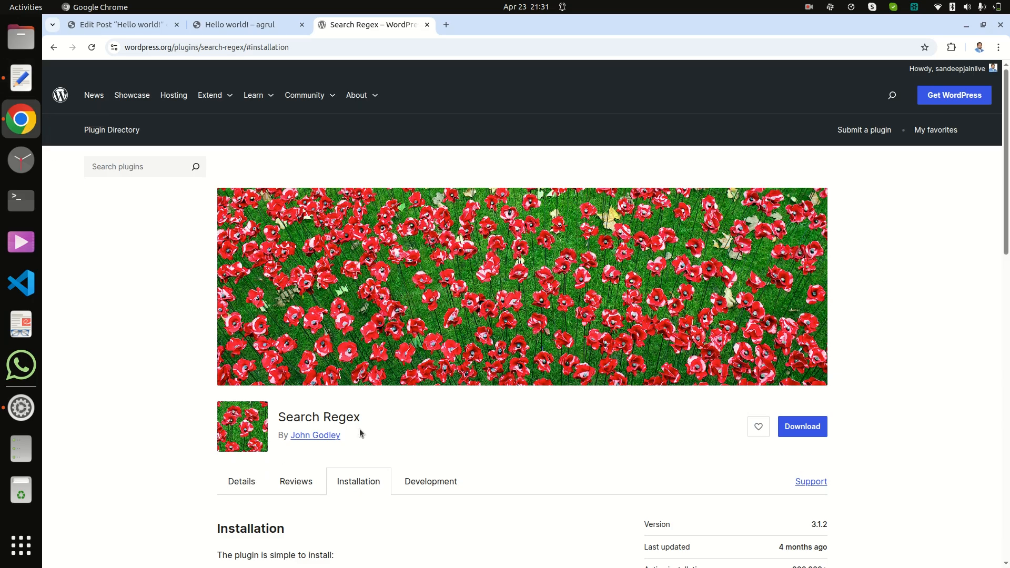
pyautogui.scroll(-5, 360, 430)
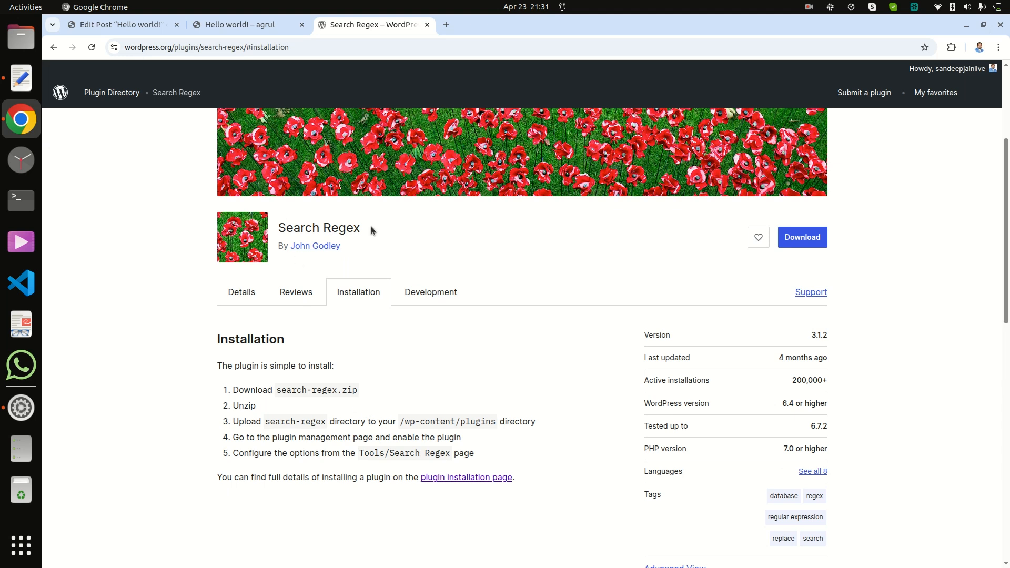
pyautogui.scroll(5, 371, 226)
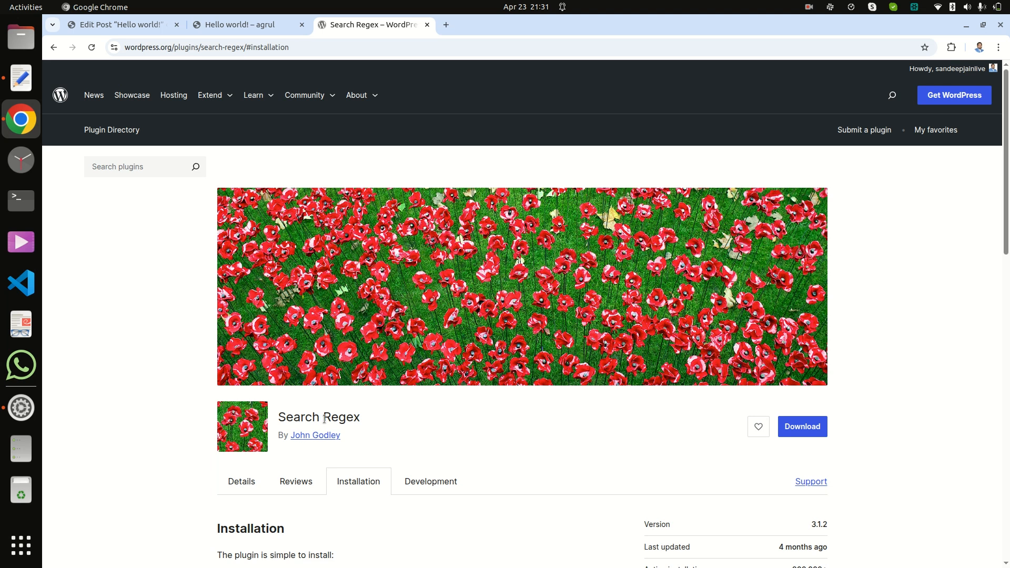
# - Copy the plugin name "Search Regex" from its WordPress.org page and view the installation instructions
pyautogui.tripleClick(323, 419)
pyautogui.rightClick(323, 419)
pyautogui.click(368, 435)
pyautogui.scroll(-8, 460, 426)
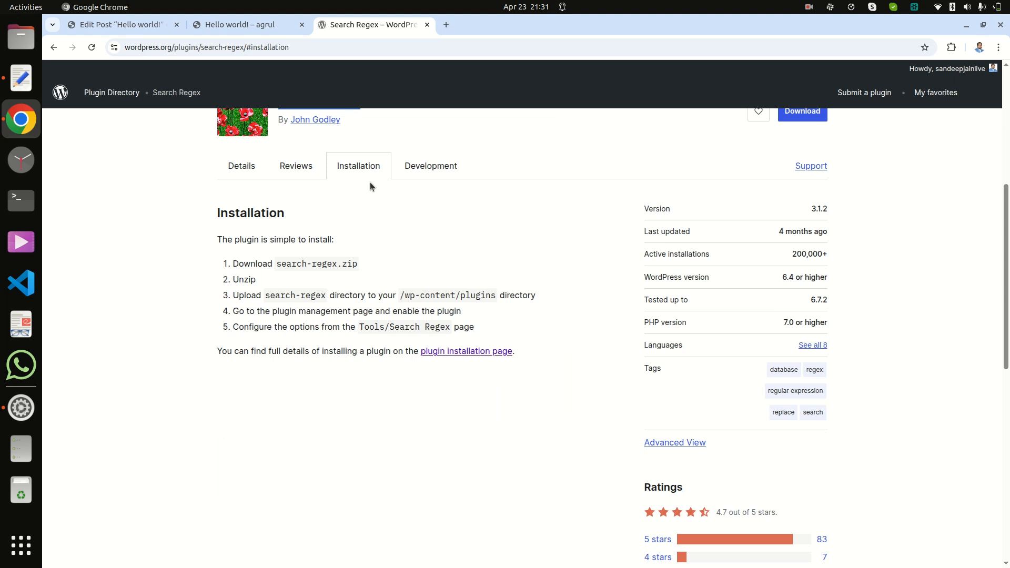
# - Open the agrul site's admin dashboard in a new browser tab from the Hello world! post page
pyautogui.click(232, 25)
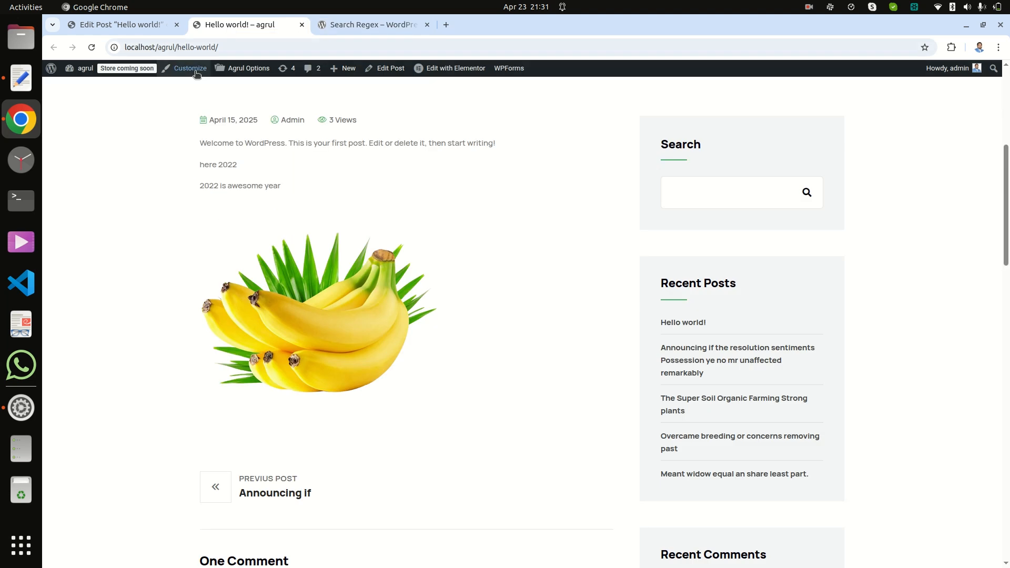
pyautogui.moveTo(81, 68)
pyautogui.rightClick(82, 87)
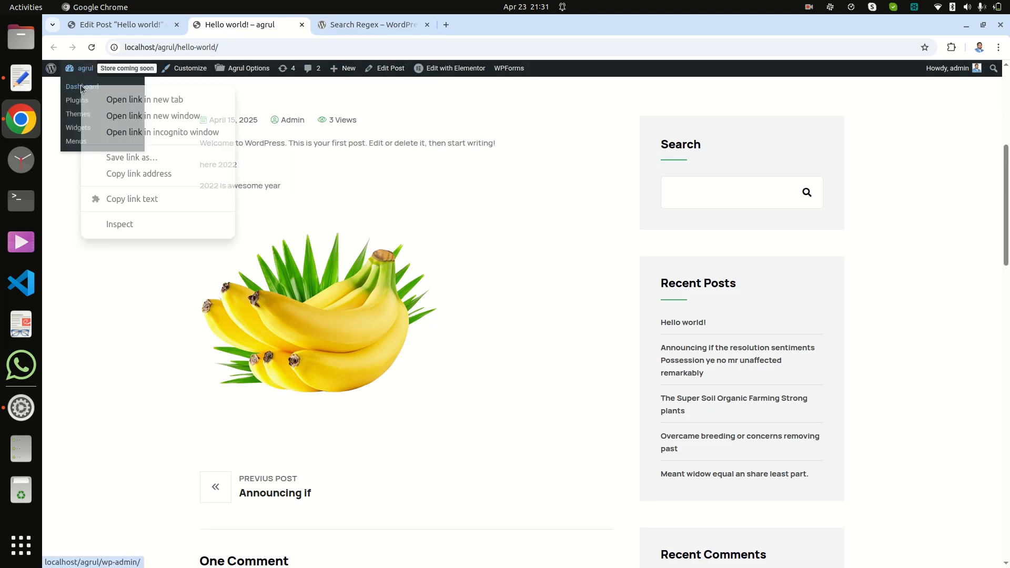
pyautogui.click(119, 101)
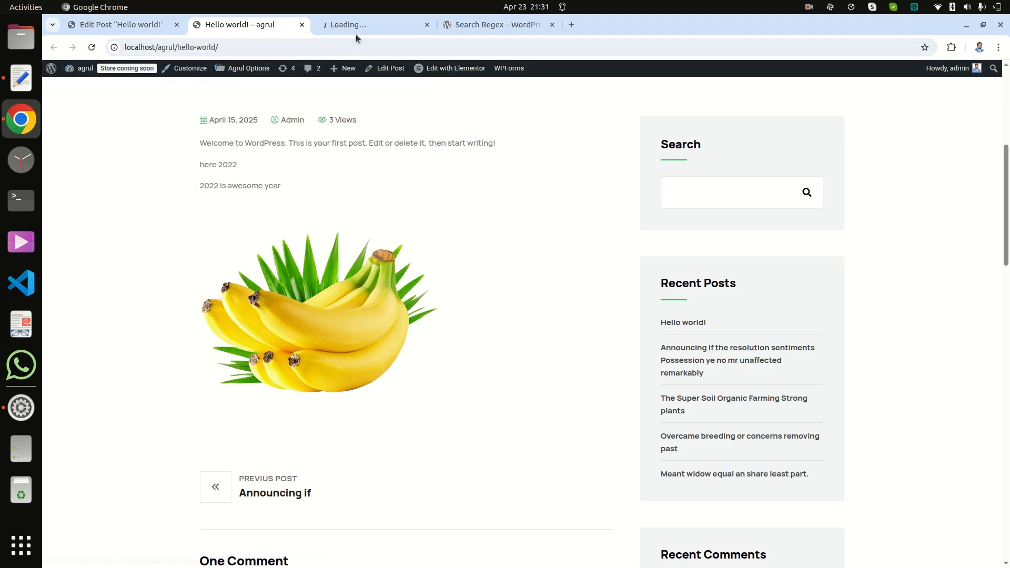
pyautogui.click(356, 27)
pyautogui.scroll(-3, 412, 298)
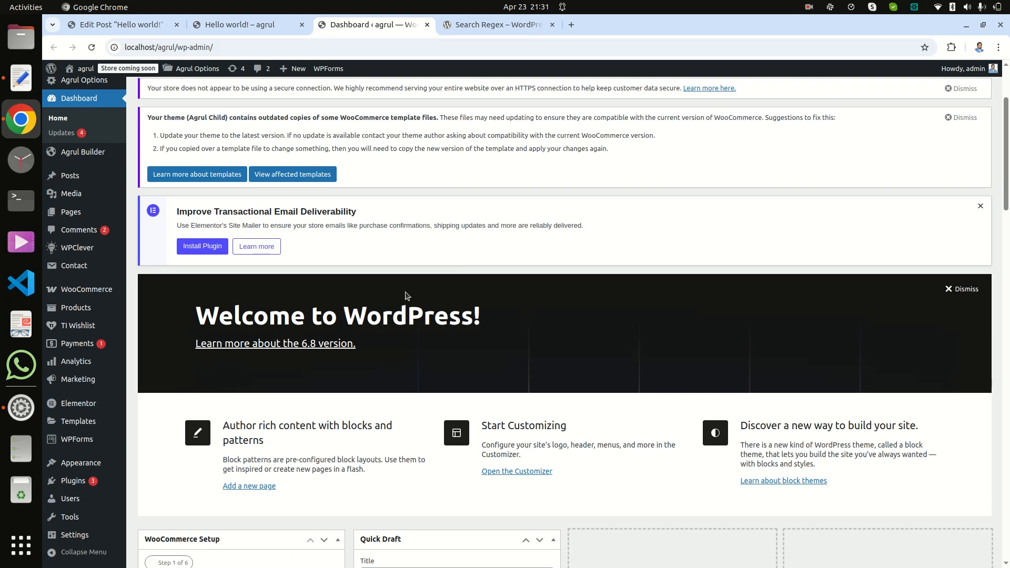
# - Search the site's Add Plugins directory for "Search Regex"
pyautogui.click(80, 482)
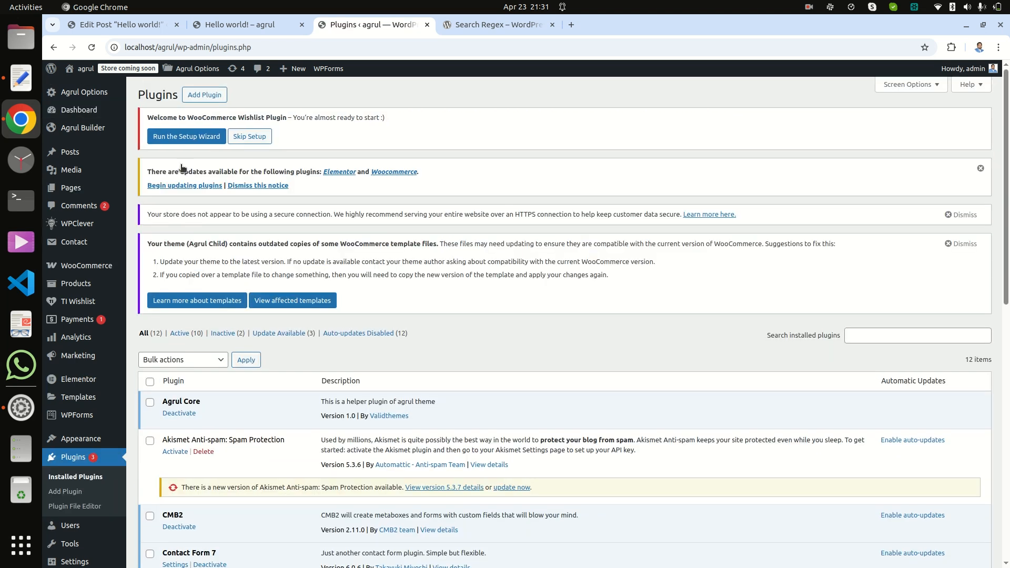
pyautogui.click(204, 94)
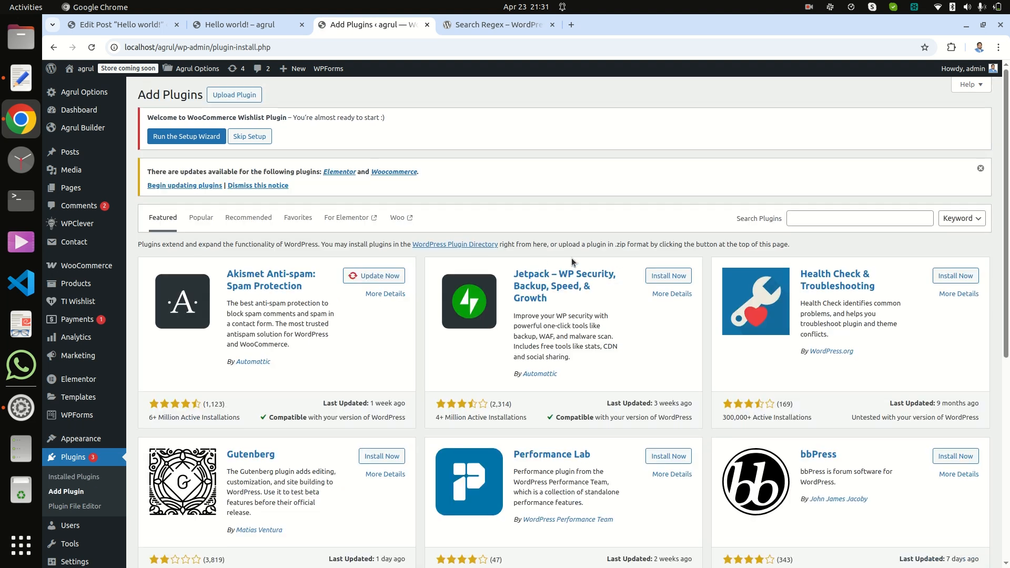
pyautogui.click(869, 223)
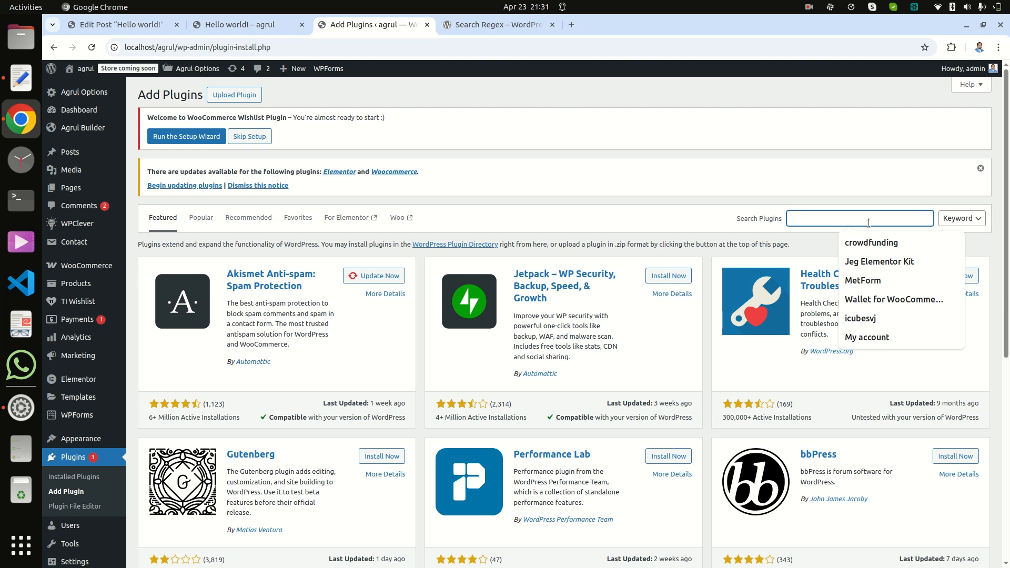
pyautogui.hotkey('ctrl', 'v')
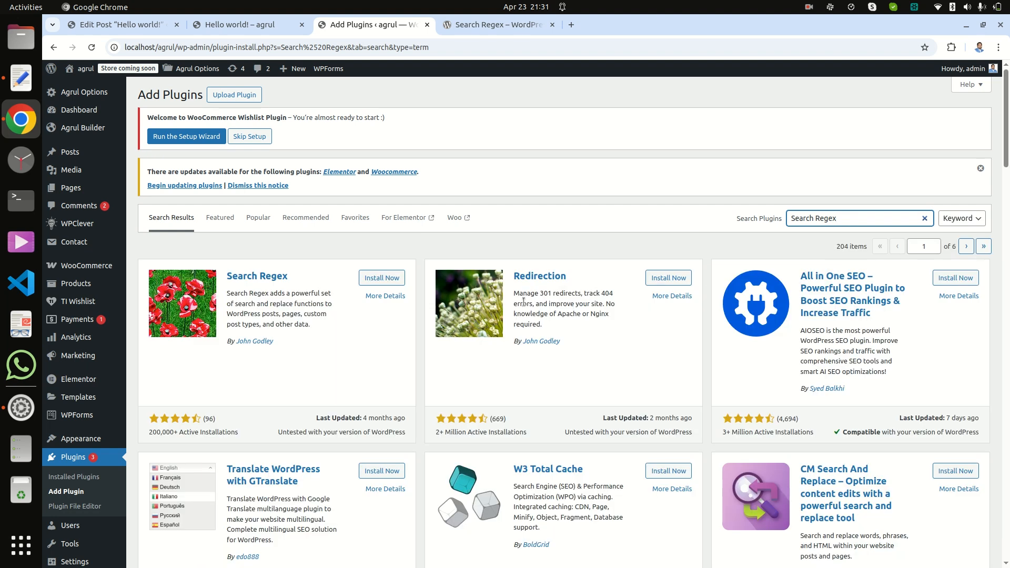
# - Install and activate the Search Regex plugin and open its search and replace page
pyautogui.click(383, 279)
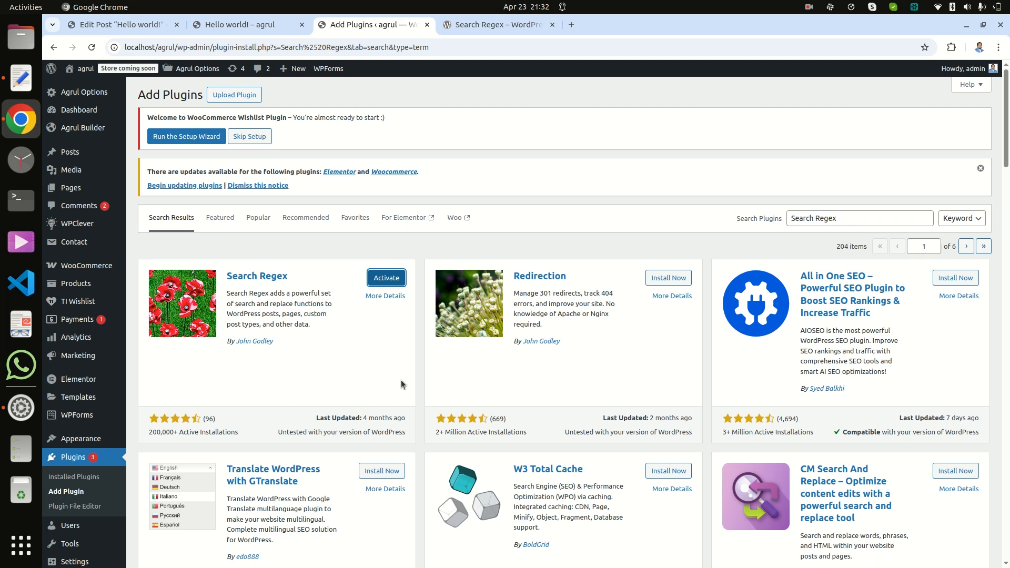
pyautogui.click(380, 282)
pyautogui.scroll(-5, 371, 370)
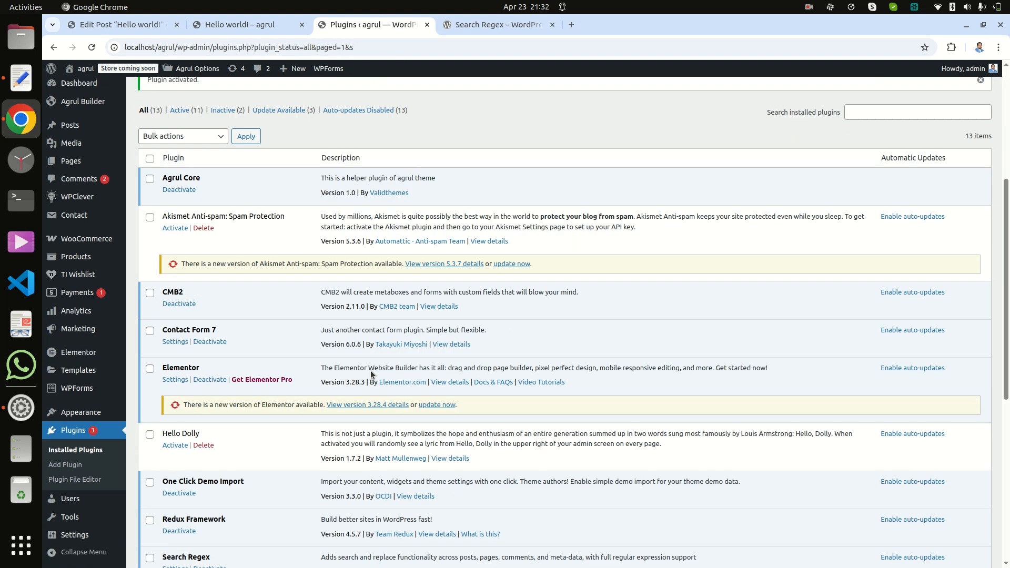
pyautogui.moveTo(83, 521)
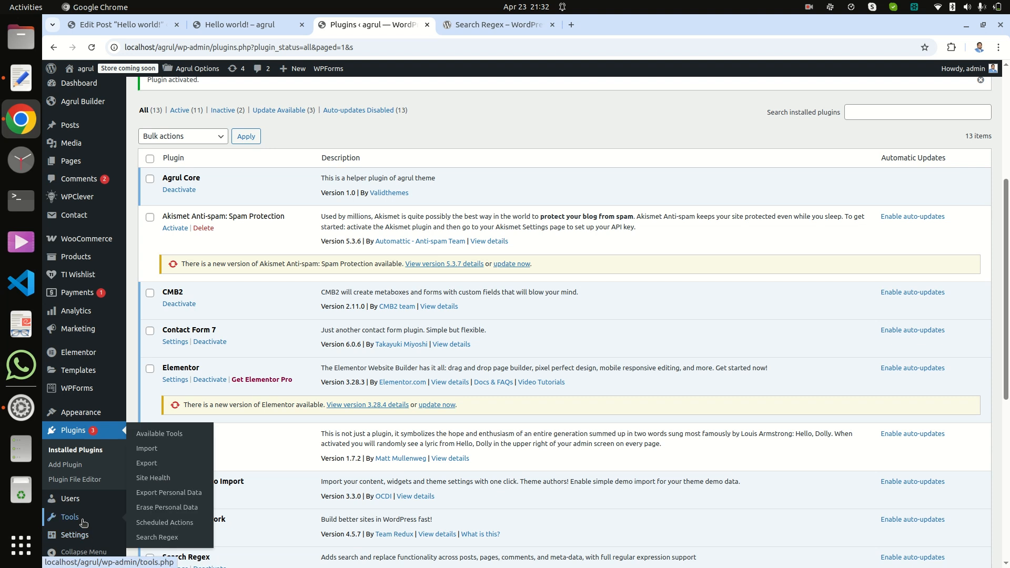
pyautogui.click(163, 541)
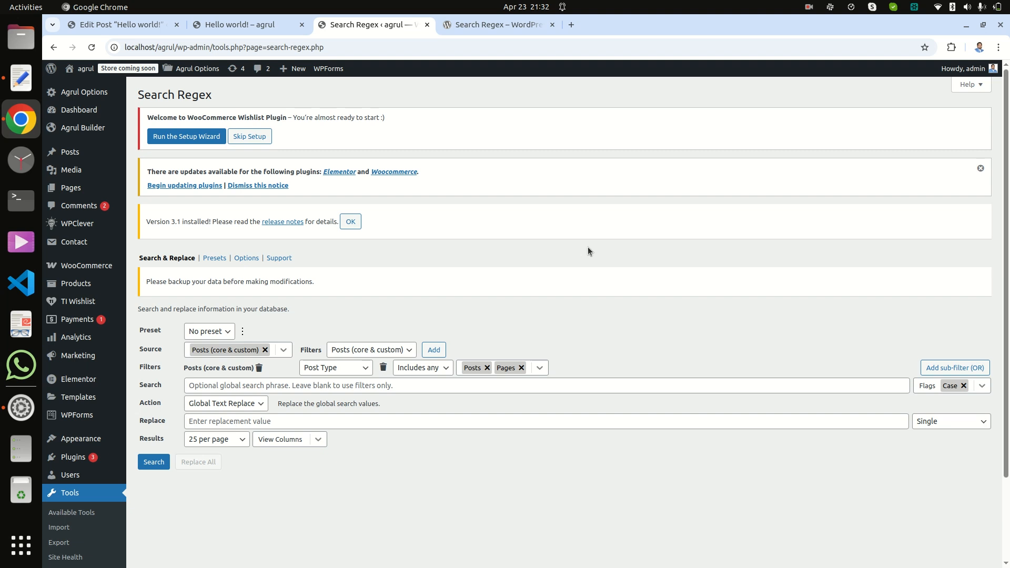
# - Reread the note in Text Editor, reload the Hello world! post and inspect its year texts and the banana image's URL
pyautogui.click(21, 77)
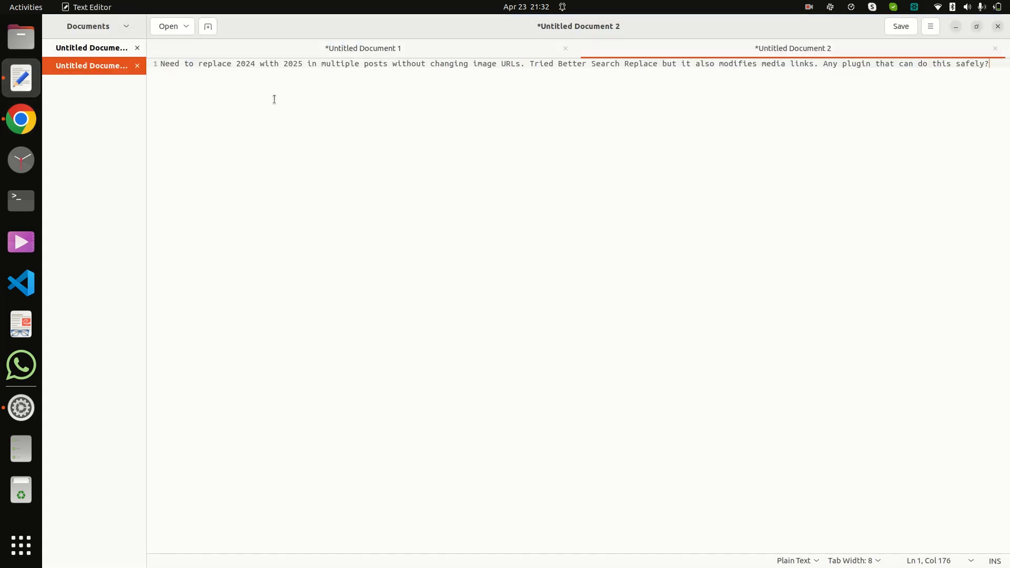
pyautogui.click(22, 120)
pyautogui.click(232, 25)
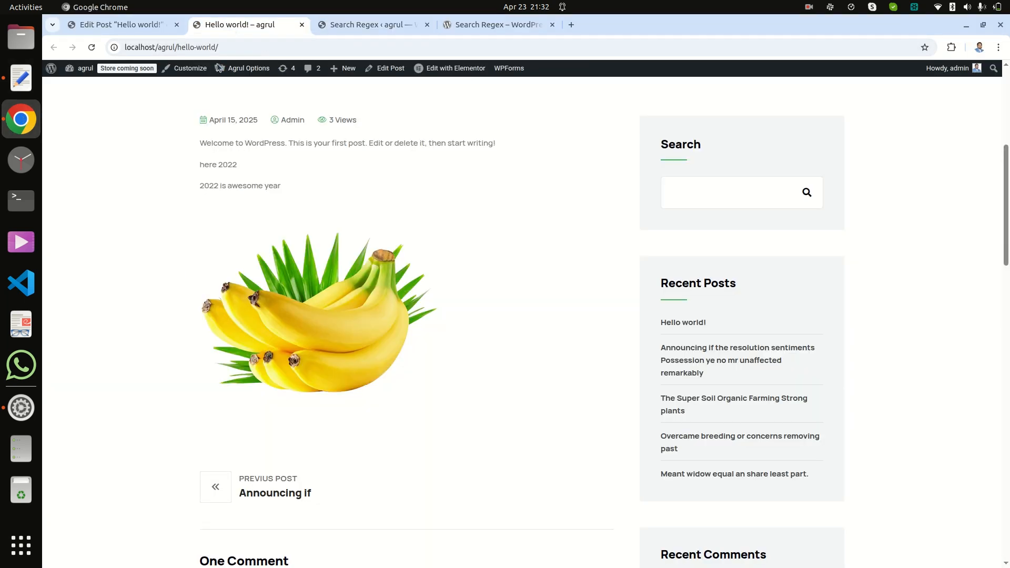
pyautogui.rightClick(146, 223)
pyautogui.click(173, 268)
pyautogui.rightClick(281, 325)
pyautogui.click(310, 336)
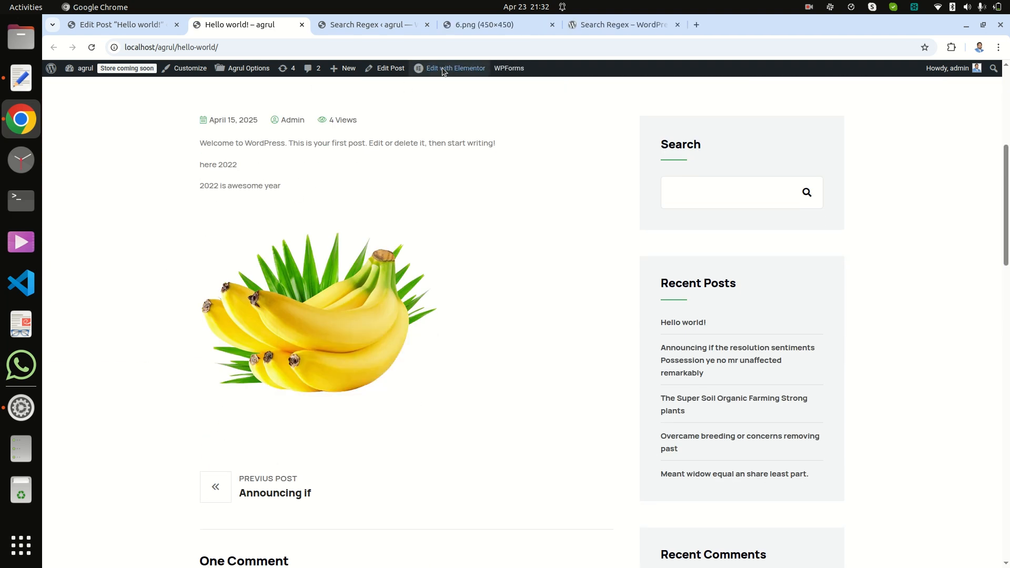
pyautogui.click(474, 25)
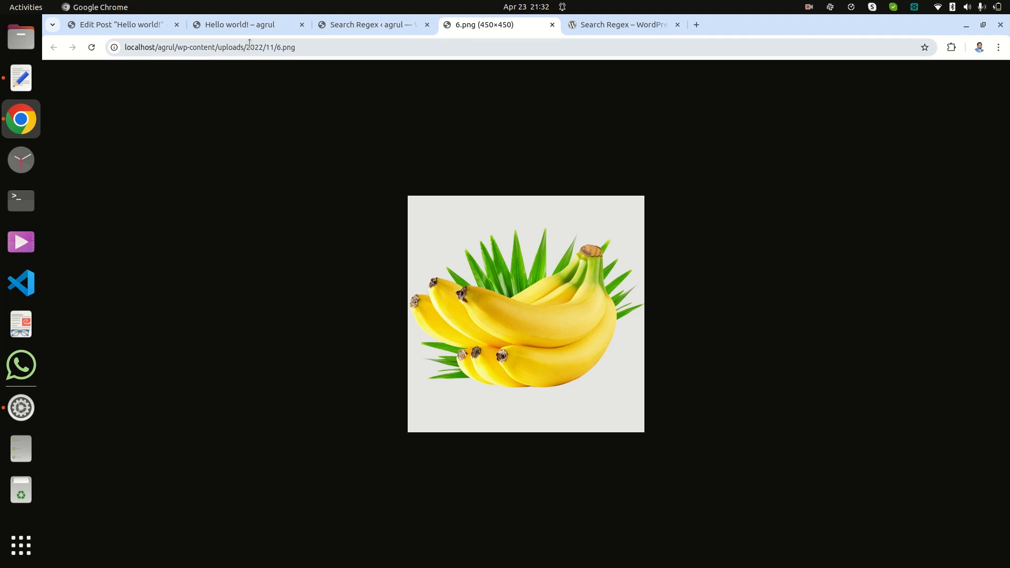
pyautogui.click(230, 27)
pyautogui.scroll(3, 131, 268)
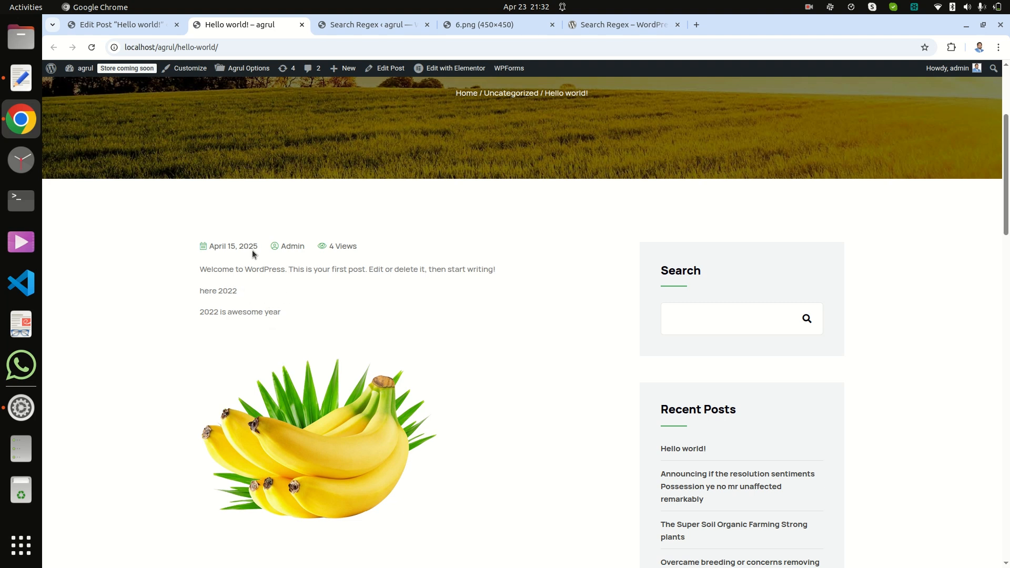
# - Add a paragraph "here 2023" below "here 2022" in the Hello world! post and save the post
pyautogui.hotkey('ctrl', 'pageup')
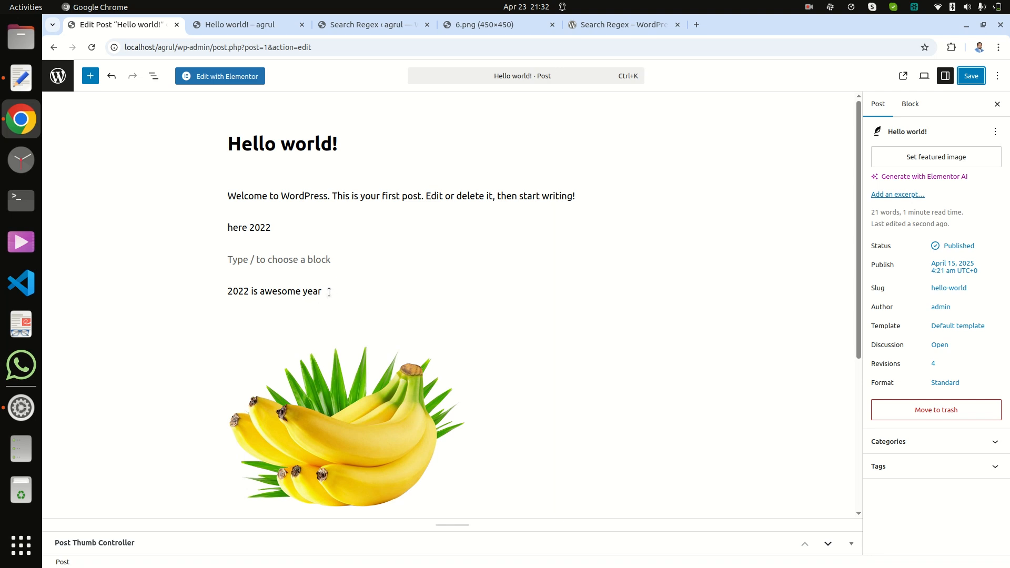
pyautogui.moveTo(269, 273)
pyautogui.click(283, 226)
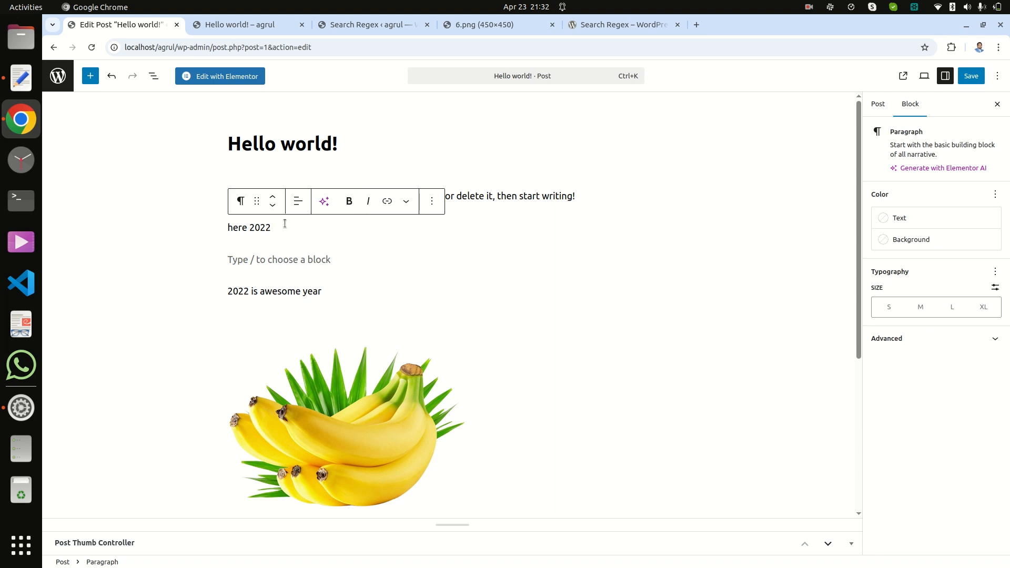
pyautogui.press('Return')
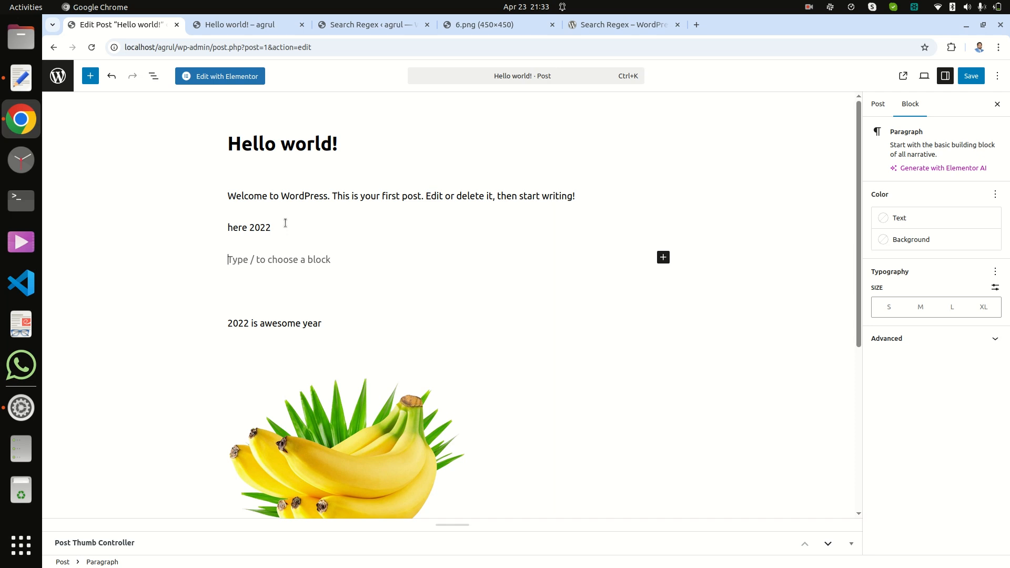
pyautogui.write('here 2023')
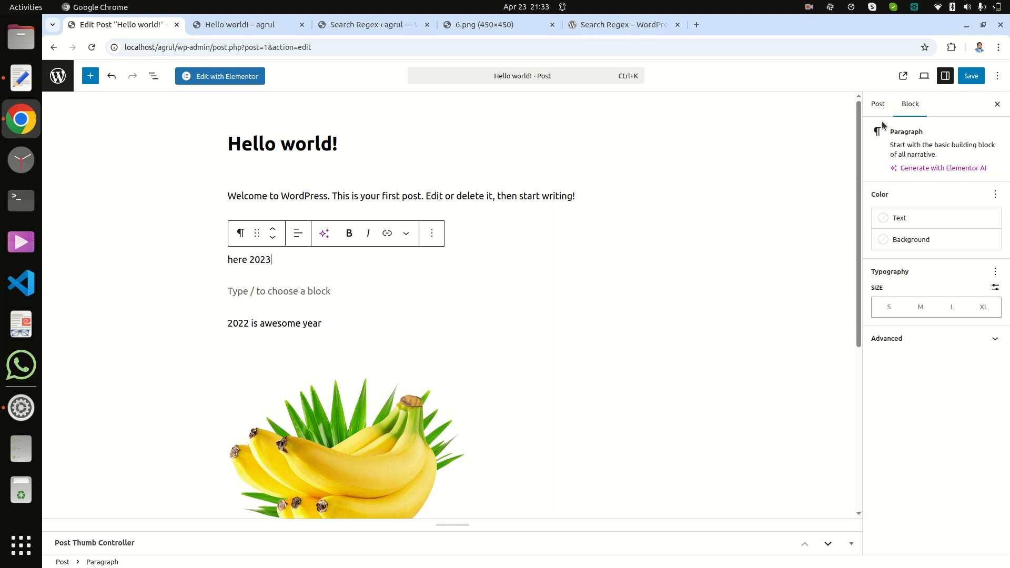
pyautogui.click(971, 76)
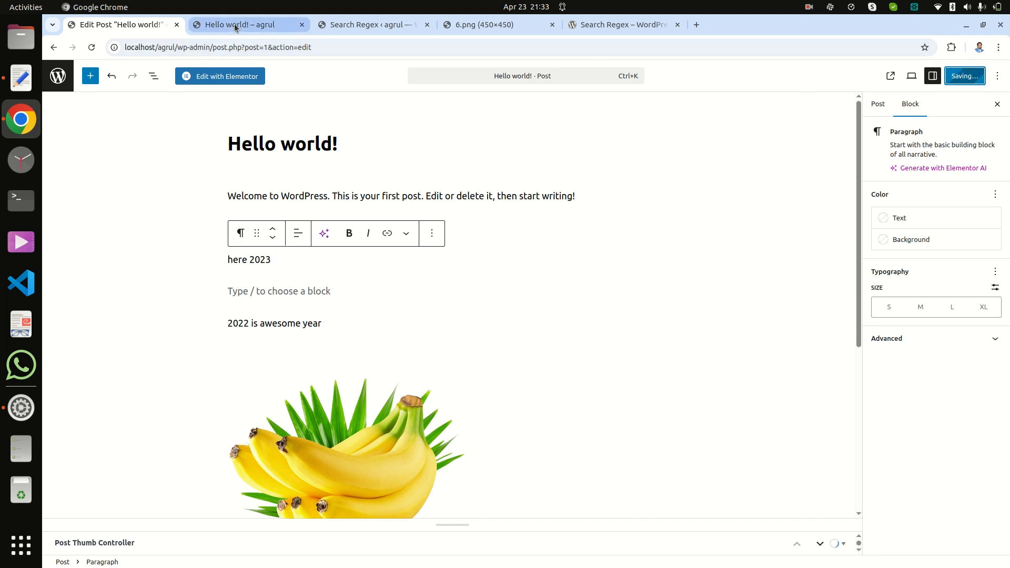
# - On the Search Regex page, set the search pattern to (?<!uploads\/)2022 and the replacement value to 2025
pyautogui.click(236, 25)
pyautogui.click(338, 26)
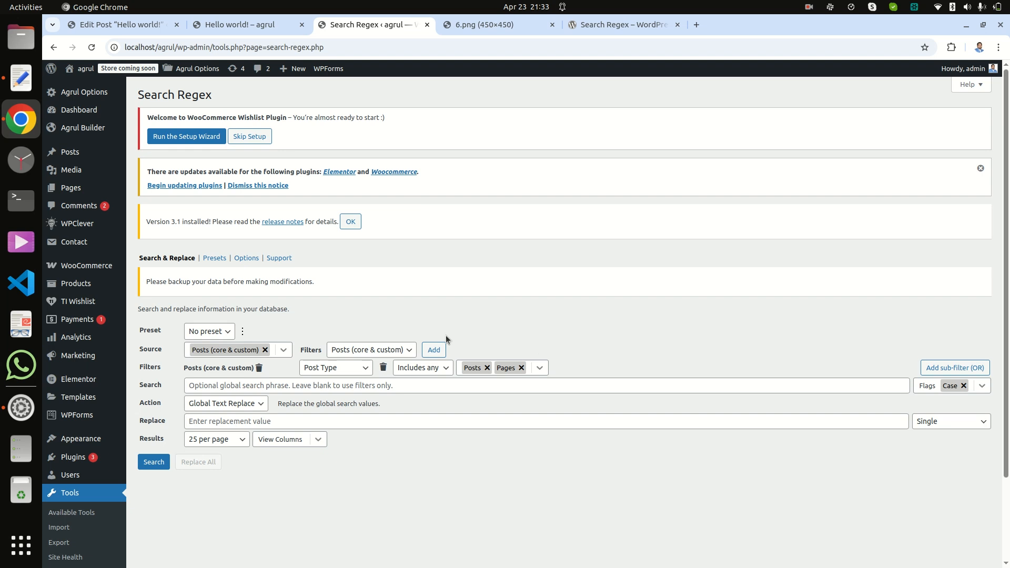
pyautogui.scroll(-3, 313, 388)
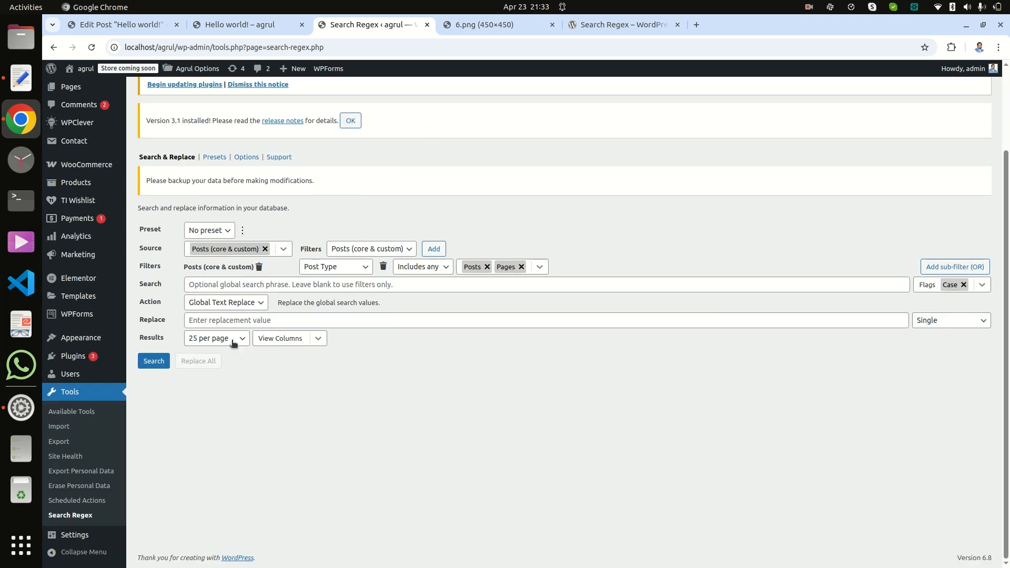
pyautogui.click(227, 282)
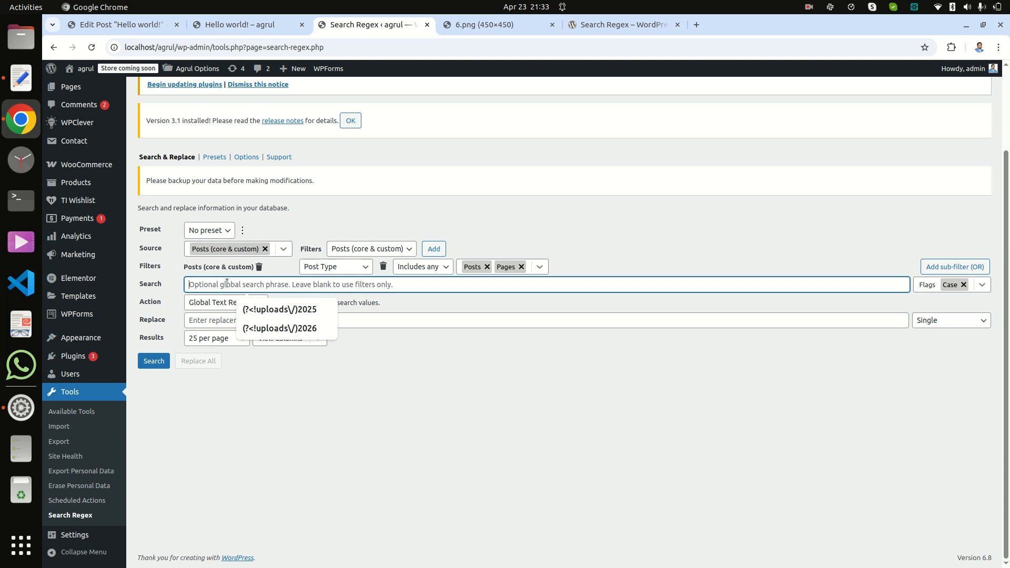
pyautogui.click(271, 309)
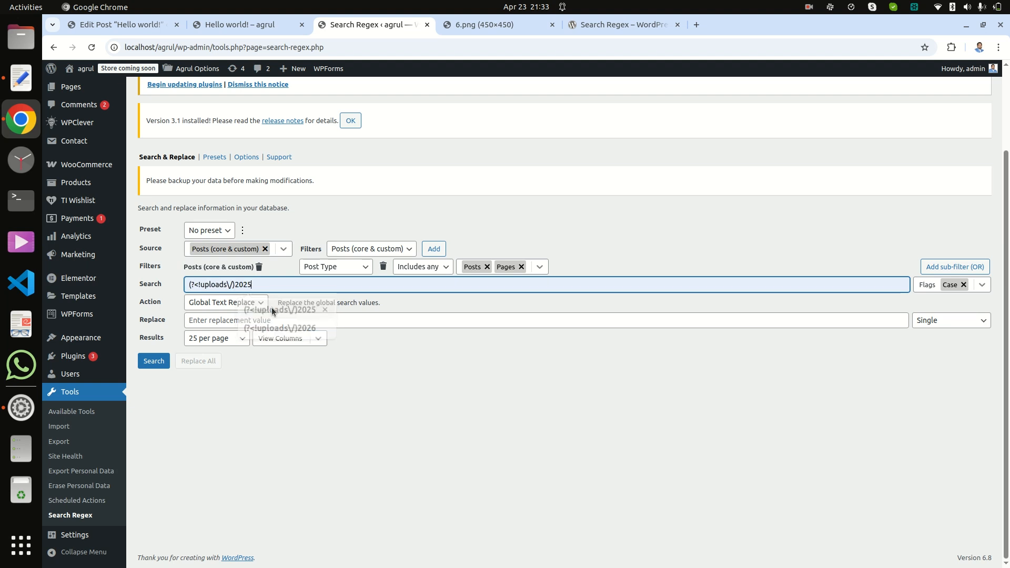
pyautogui.press('BackSpace')
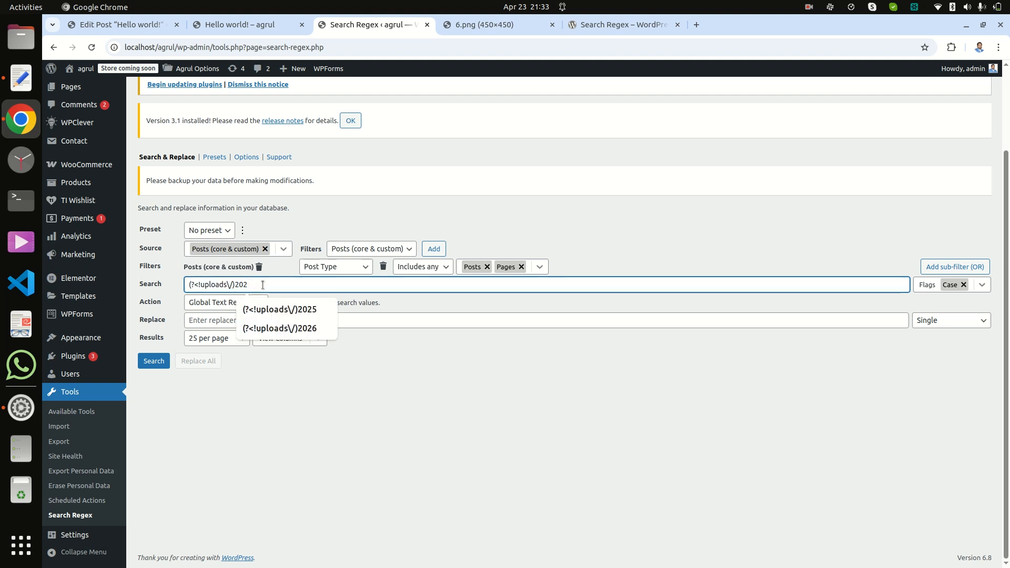
pyautogui.write('2')
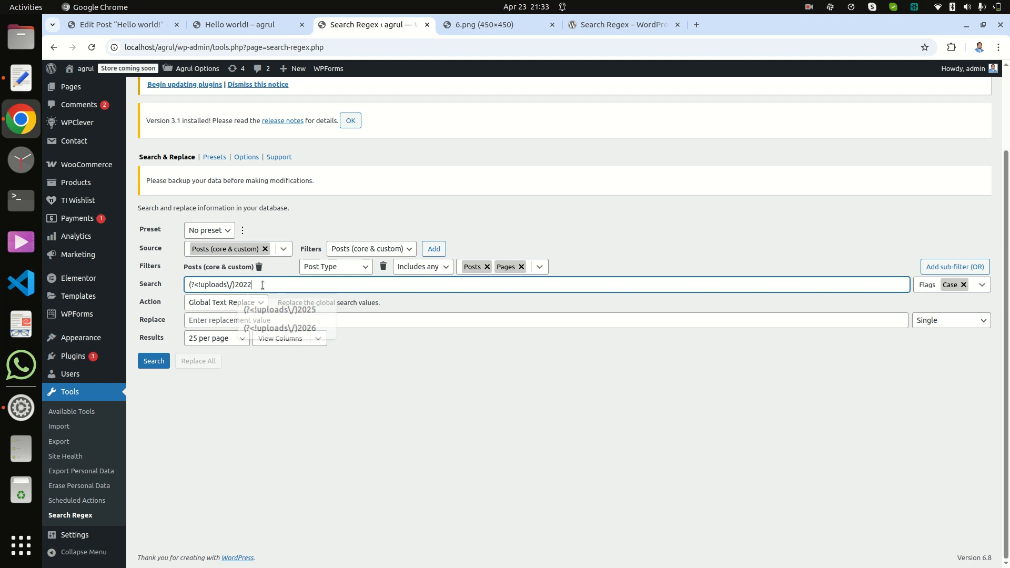
pyautogui.click(232, 325)
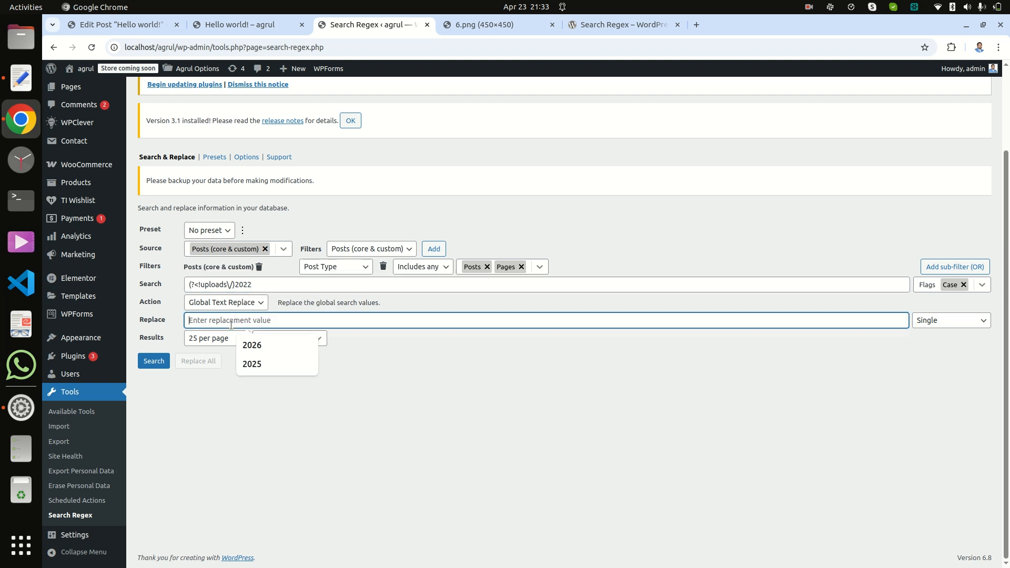
pyautogui.click(260, 363)
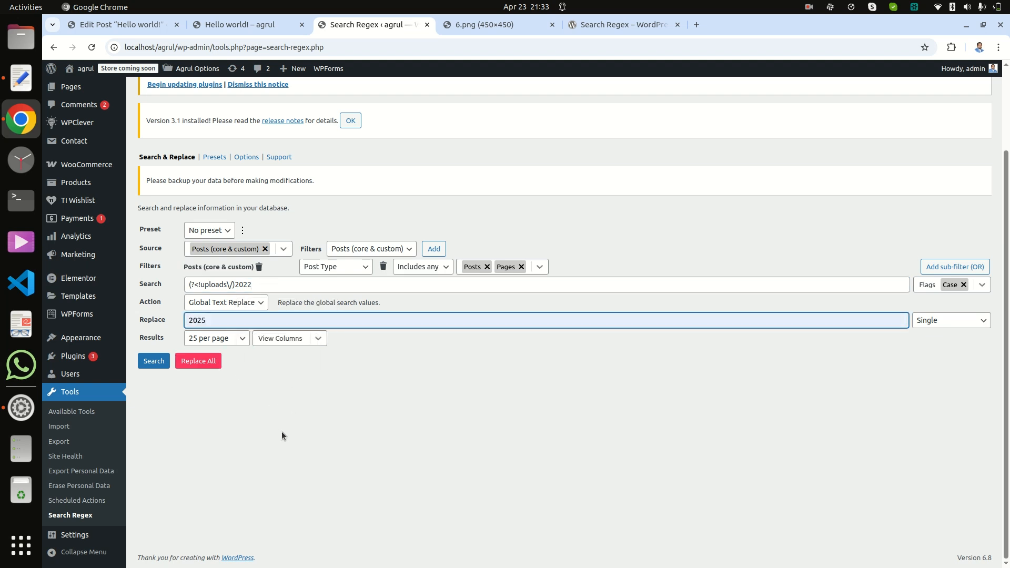
# - Enable the Regular Expression flag for the search and add the Content column to the displayed results
pyautogui.click(983, 285)
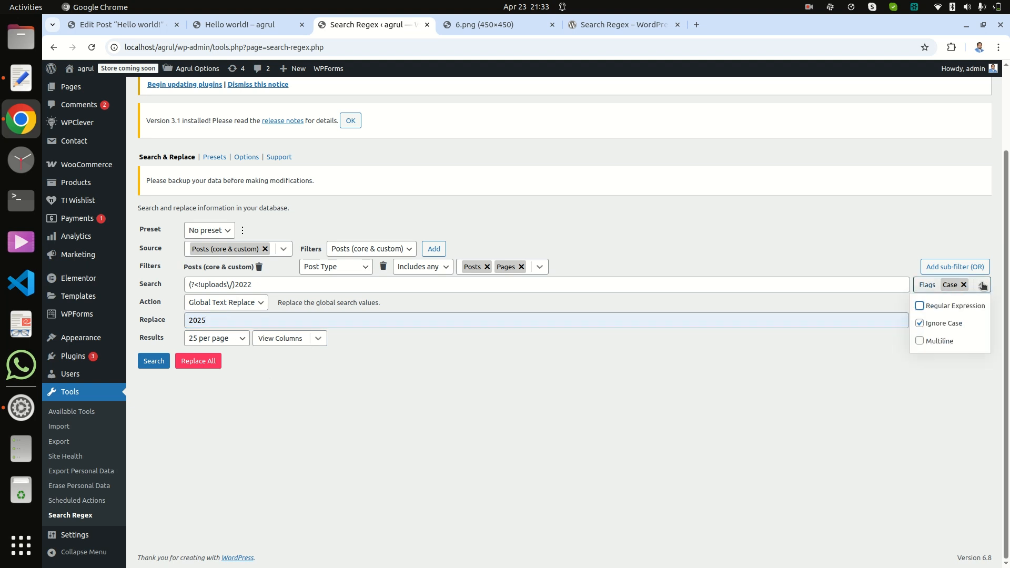
pyautogui.click(952, 309)
pyautogui.click(860, 446)
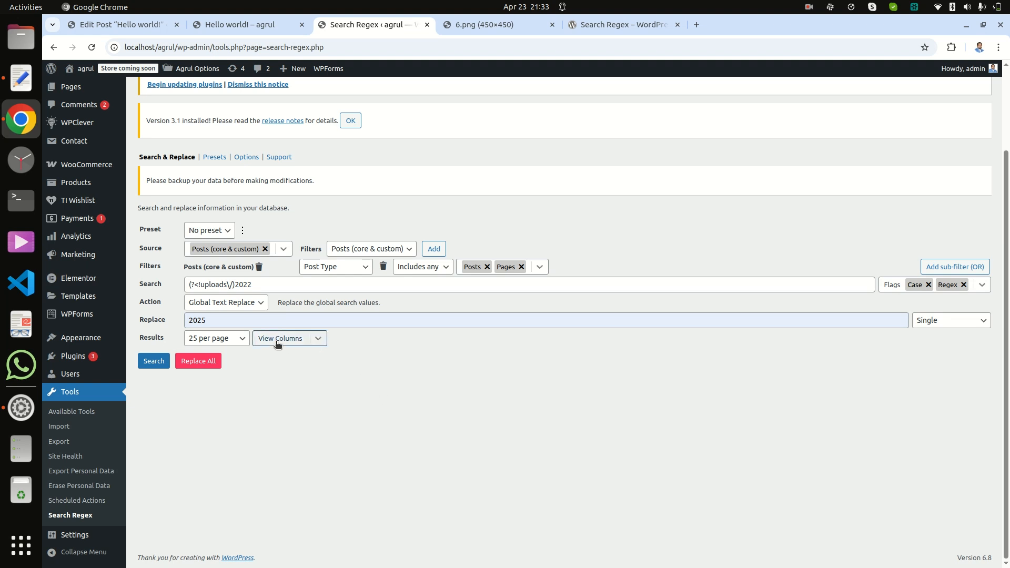
pyautogui.click(318, 340)
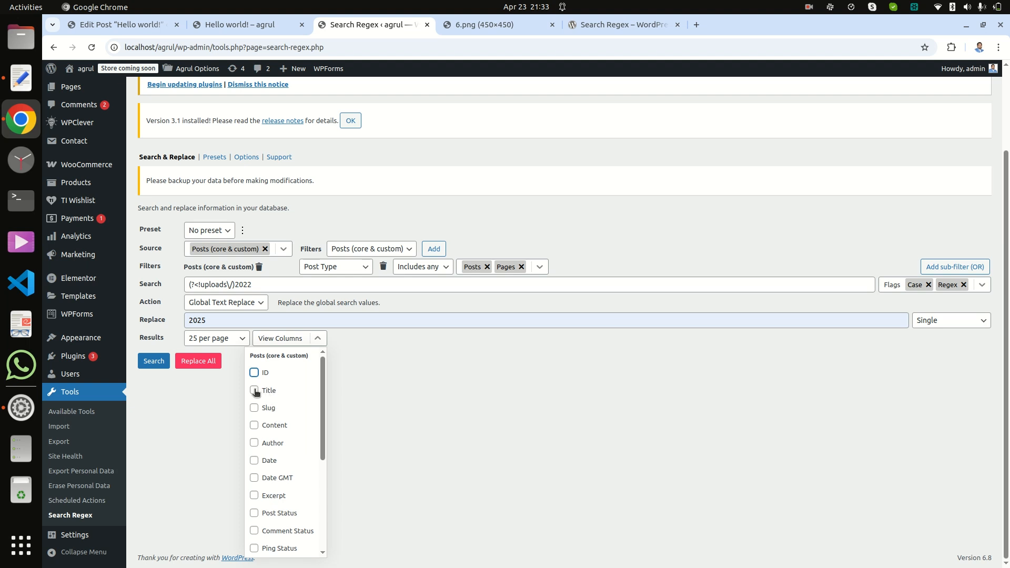
pyautogui.click(254, 426)
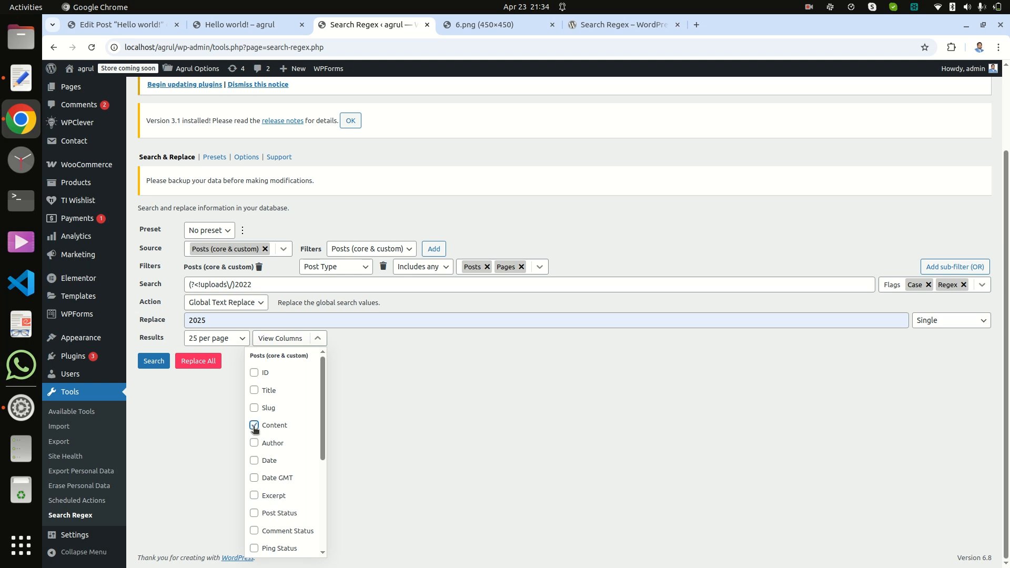
pyautogui.click(424, 428)
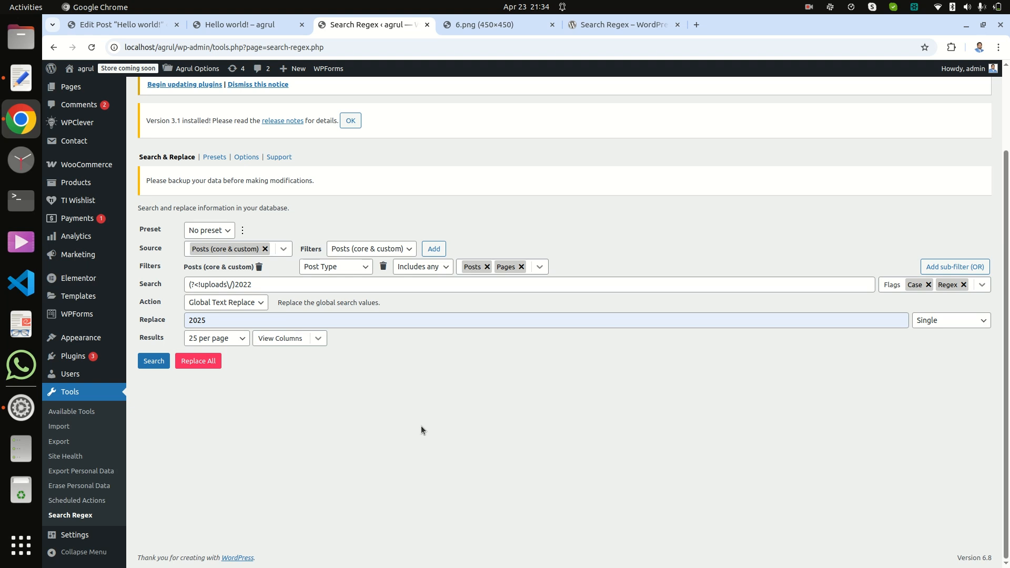
# - Set the replacement mode to Multi and the results to 50 per page
pyautogui.click(936, 322)
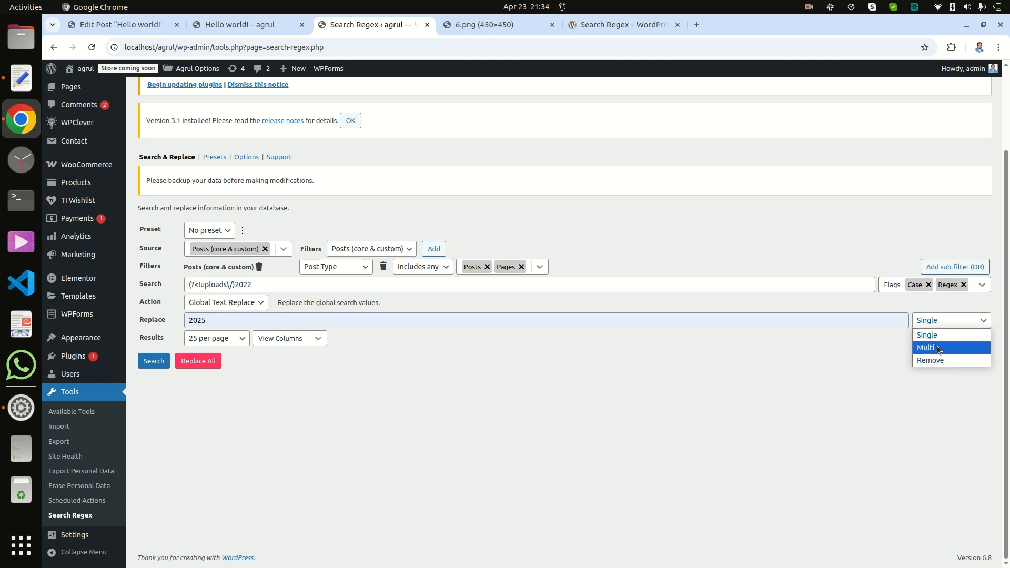
pyautogui.click(938, 349)
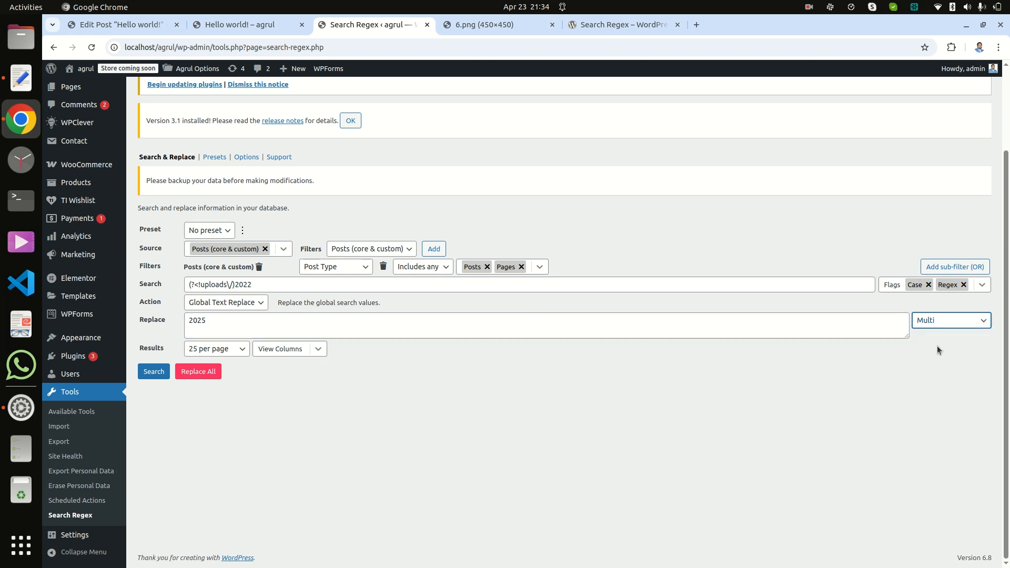
pyautogui.click(661, 431)
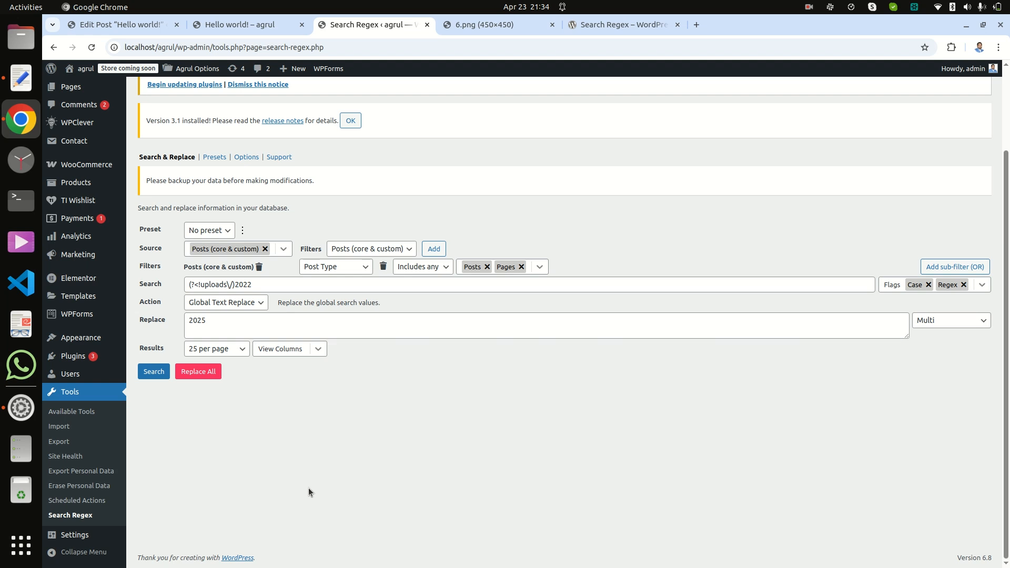
pyautogui.click(238, 349)
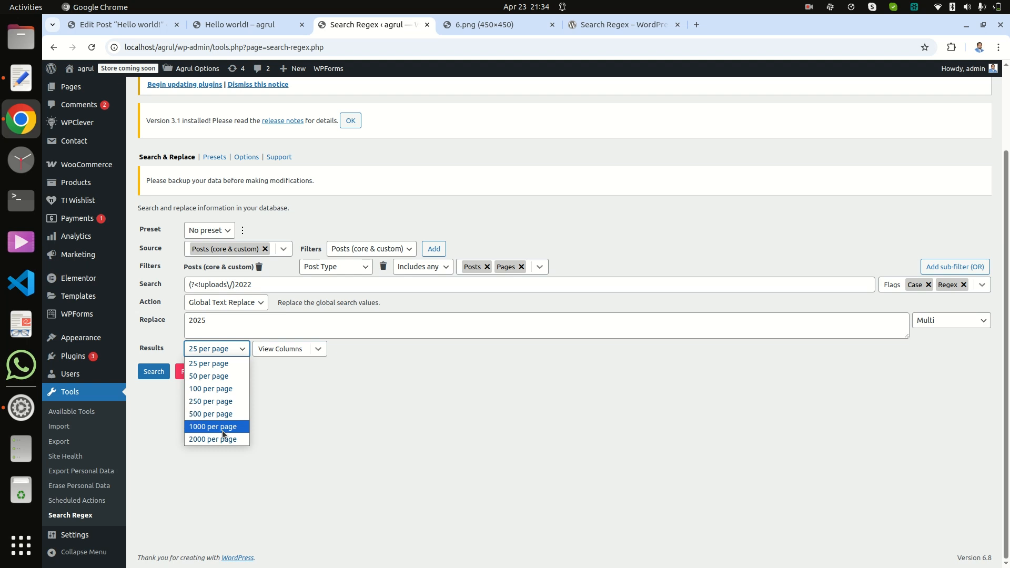
pyautogui.click(221, 376)
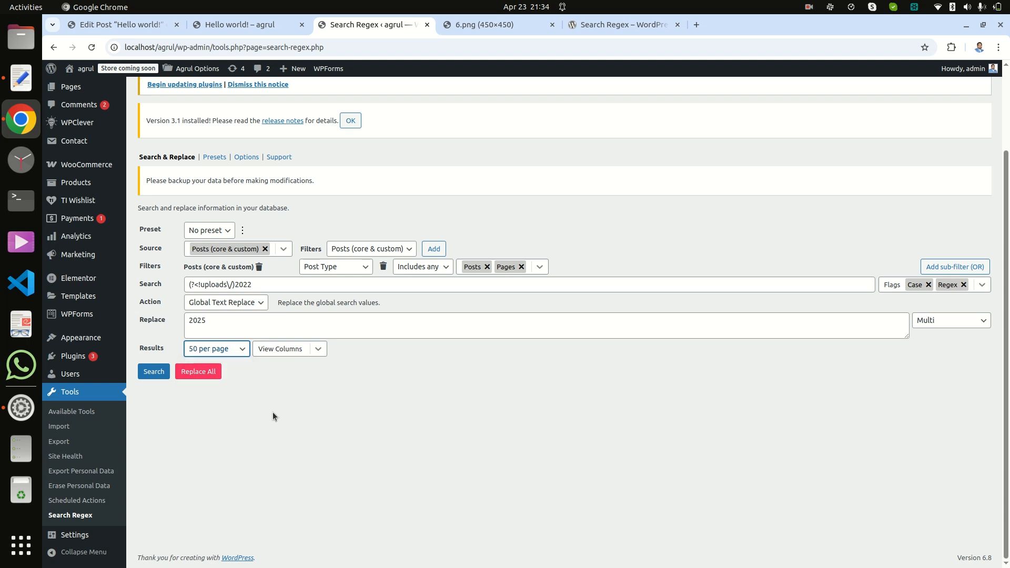
pyautogui.click(280, 432)
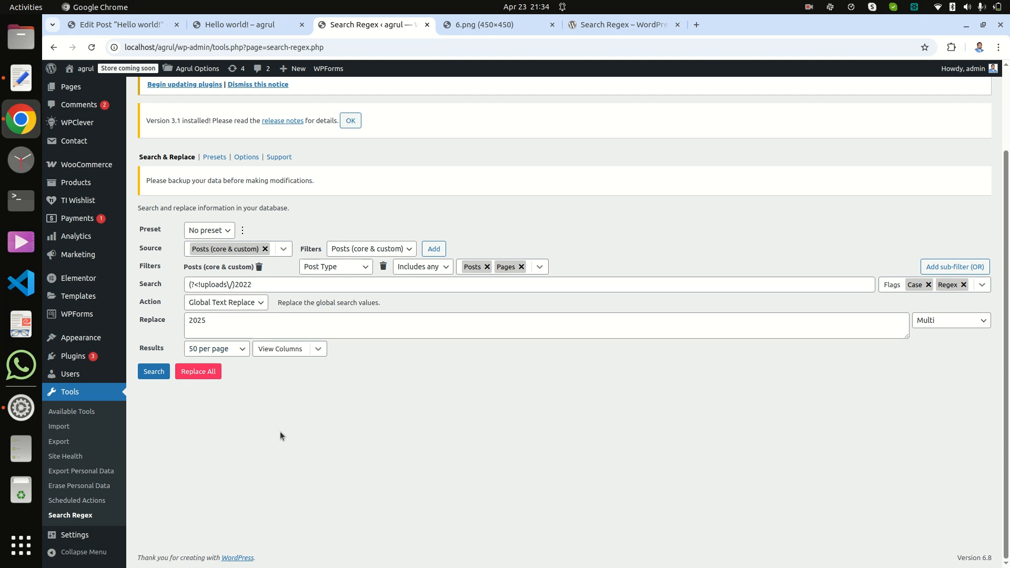
# - Run the search for the pattern and examine the matched posts and pages with their previewed replacements
pyautogui.click(153, 373)
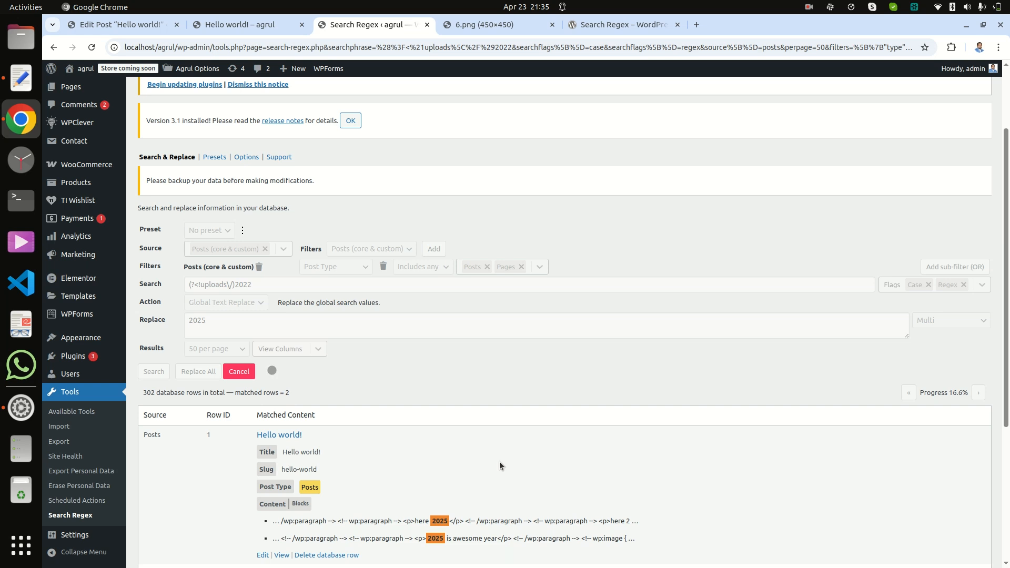
pyautogui.scroll(-4, 537, 388)
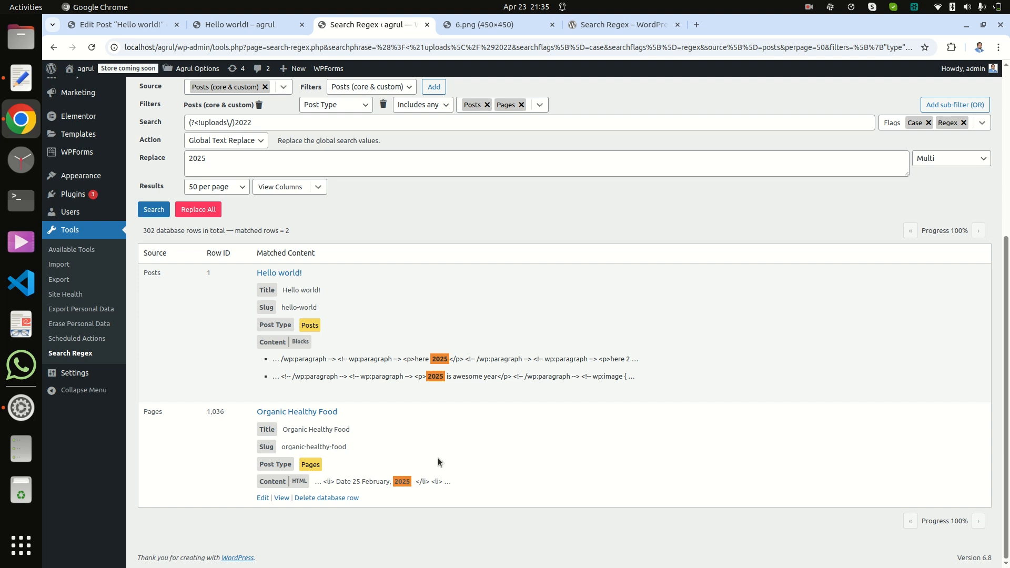
pyautogui.scroll(4, 441, 443)
pyautogui.scroll(-4, 441, 443)
pyautogui.scroll(3, 597, 233)
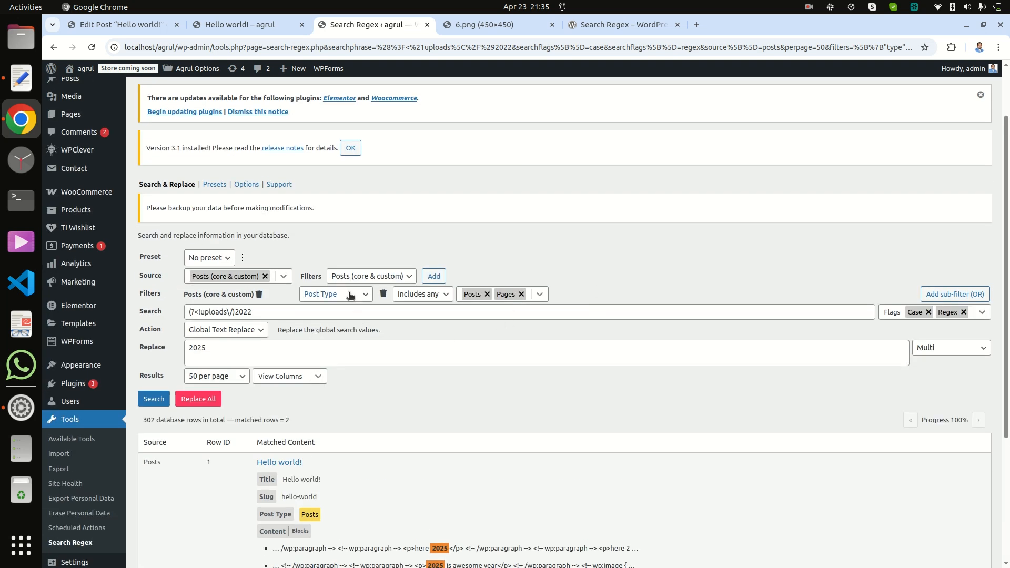
# - Remove Pages from the post type filter and refresh the search results
pyautogui.click(521, 295)
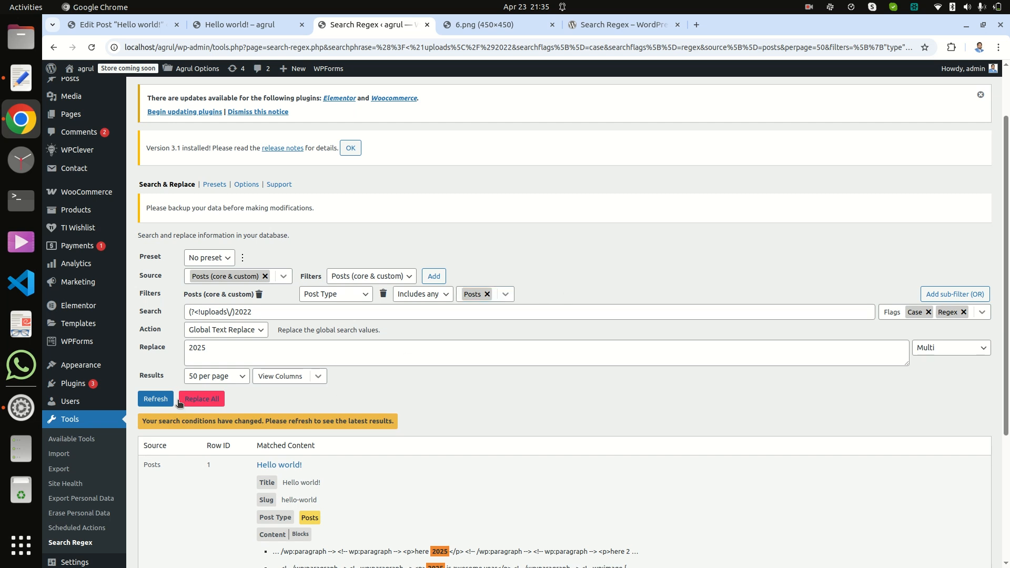
pyautogui.click(155, 398)
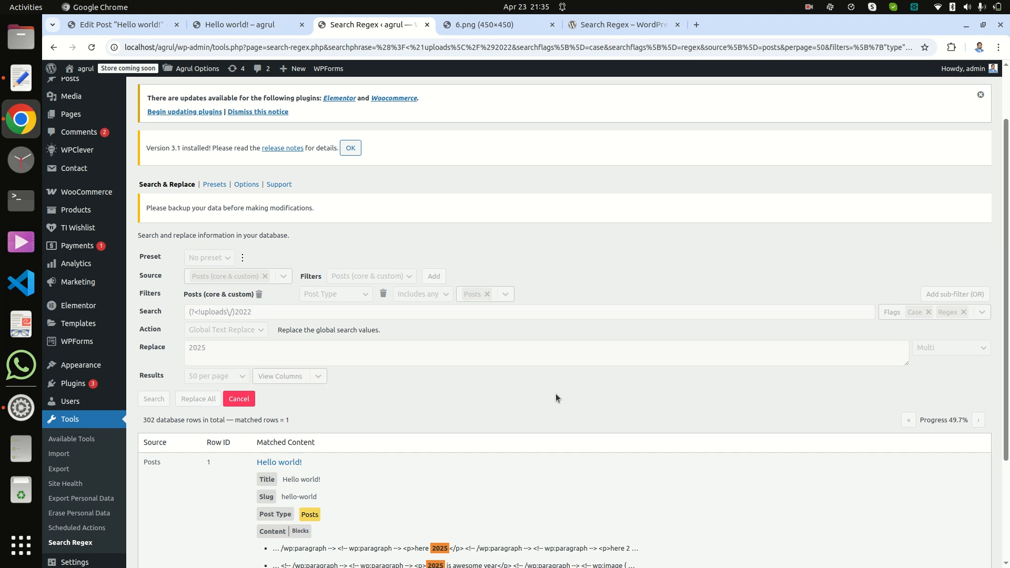
# - Replace all matches in the posts with 2025 and dismiss the finished progress box
pyautogui.scroll(-3, 556, 394)
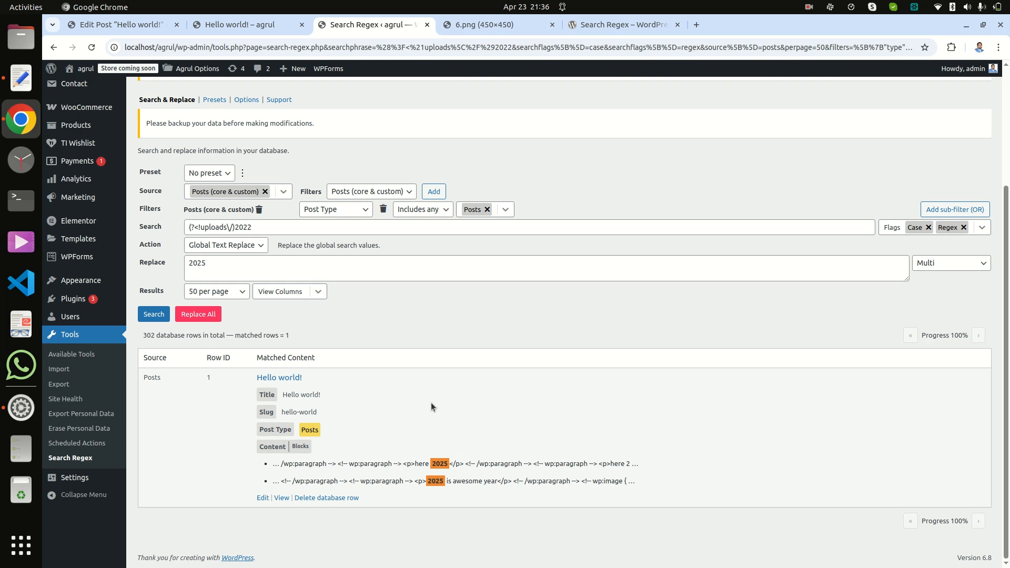
pyautogui.click(203, 315)
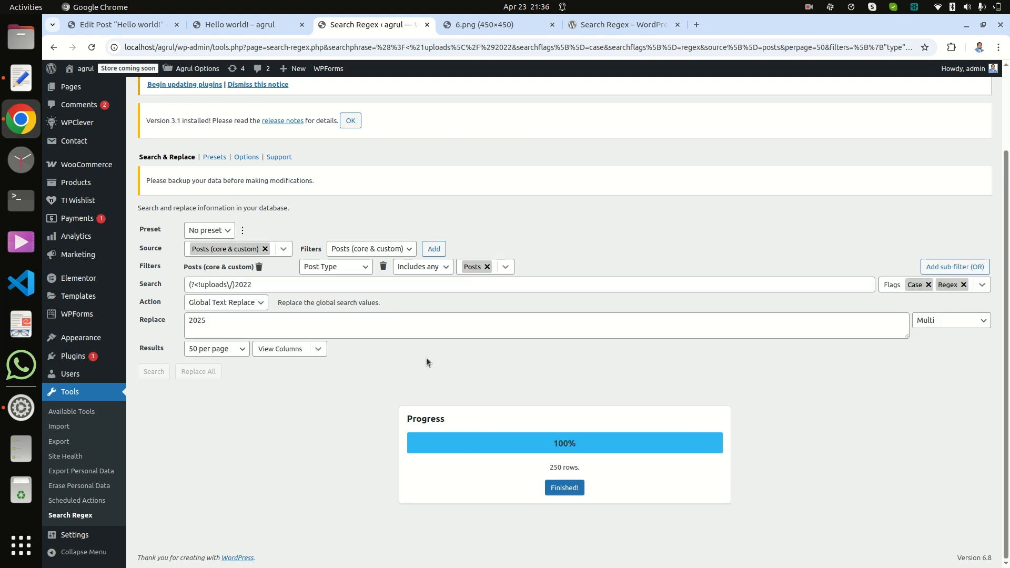
pyautogui.click(562, 488)
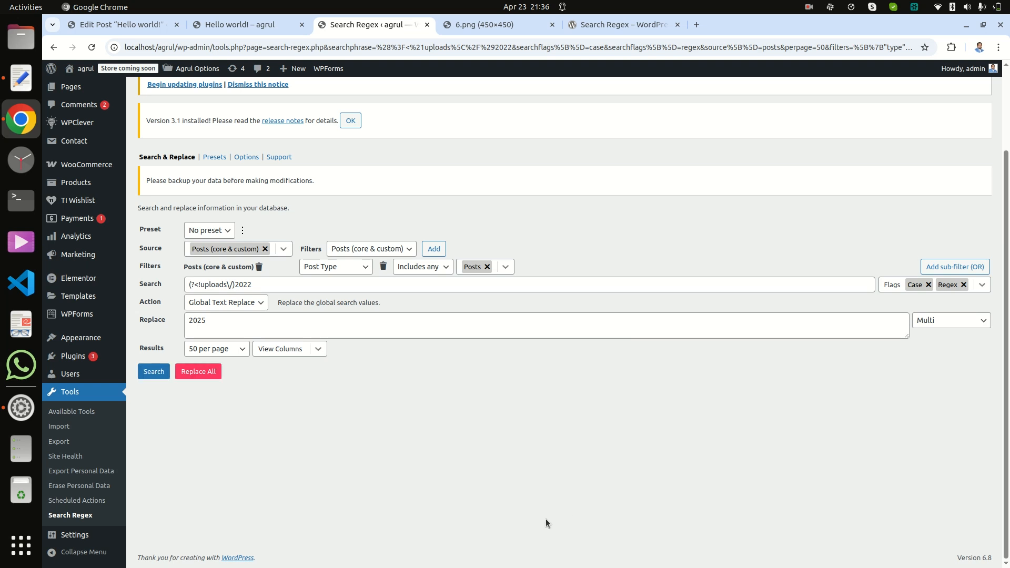
# - Copy the Hello world! post's URL, load it in the 6.png tab and inspect the year texts in the post
pyautogui.click(254, 27)
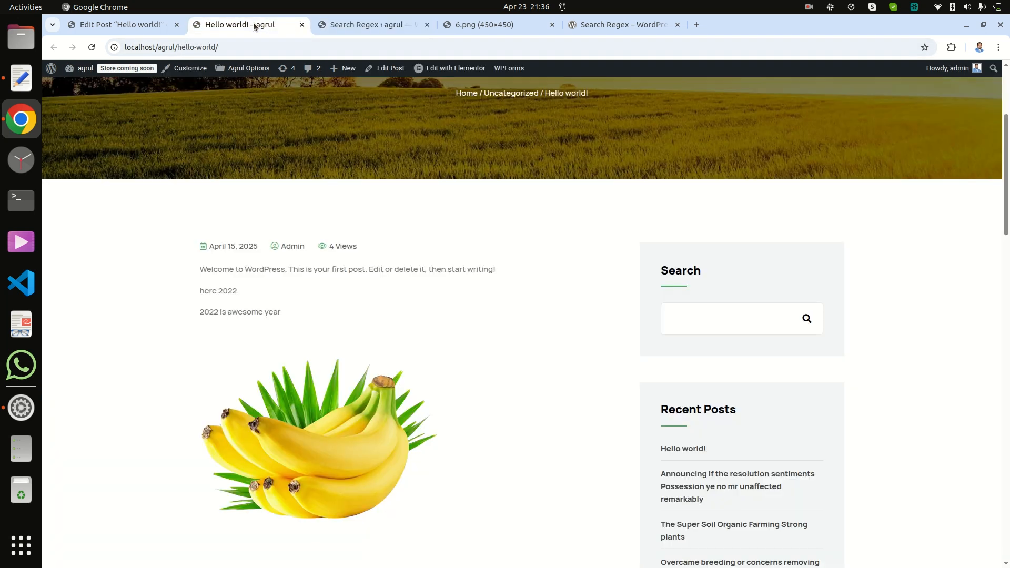
pyautogui.click(194, 48)
pyautogui.rightClick(194, 48)
pyautogui.click(248, 127)
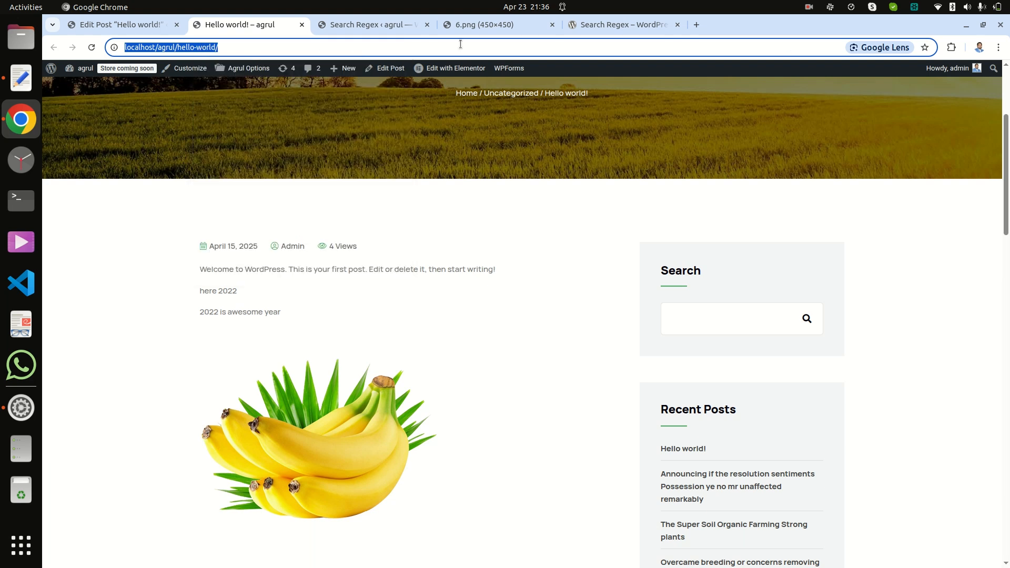
pyautogui.click(478, 21)
pyautogui.rightClick(415, 47)
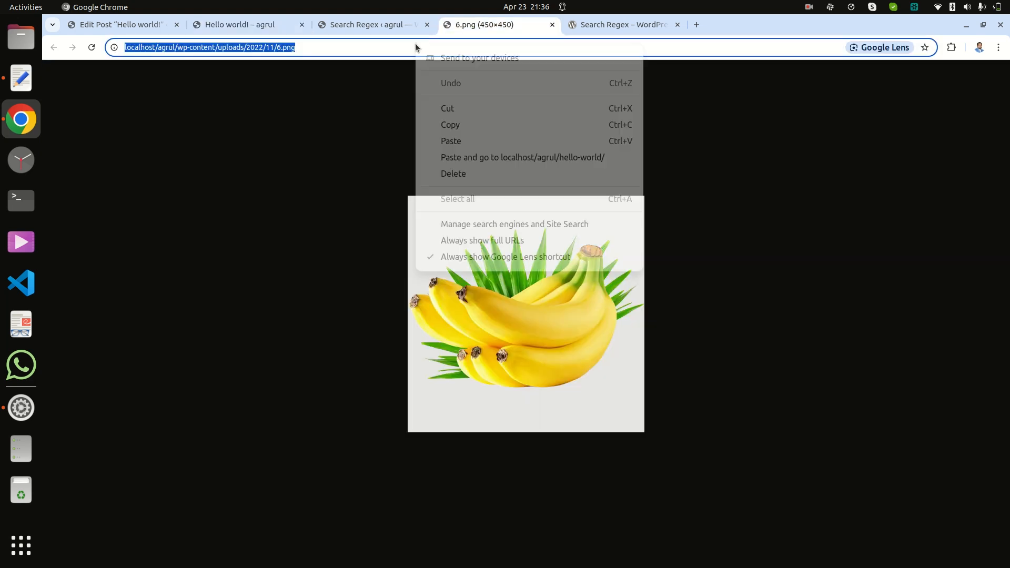
pyautogui.click(472, 159)
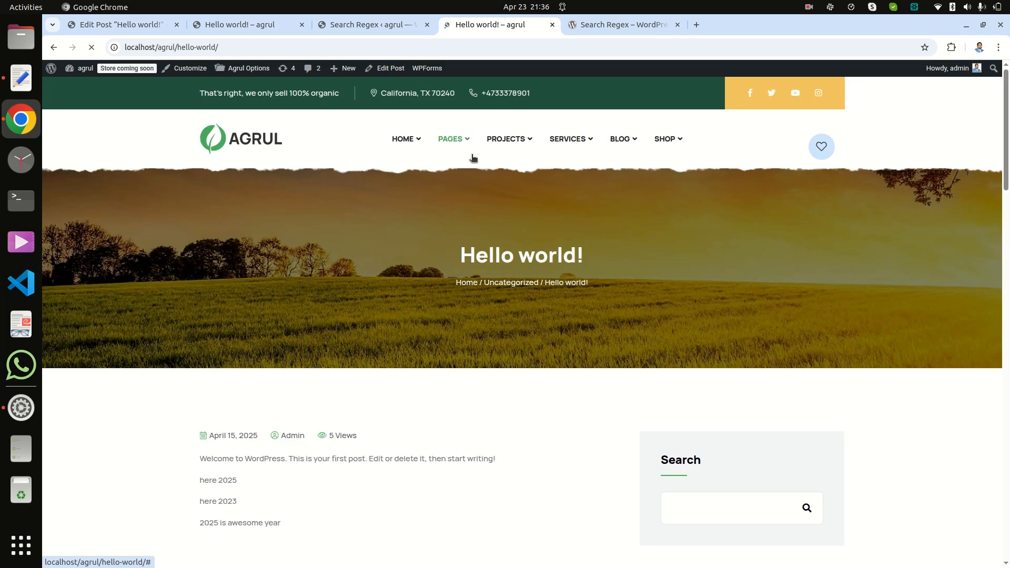
pyautogui.scroll(-5, 335, 329)
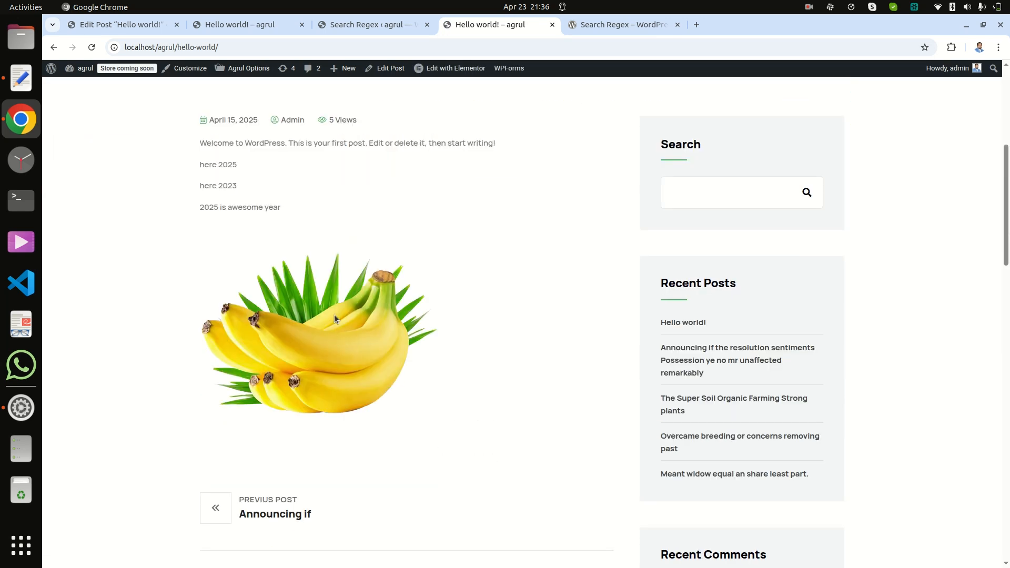
pyautogui.scroll(2, 333, 315)
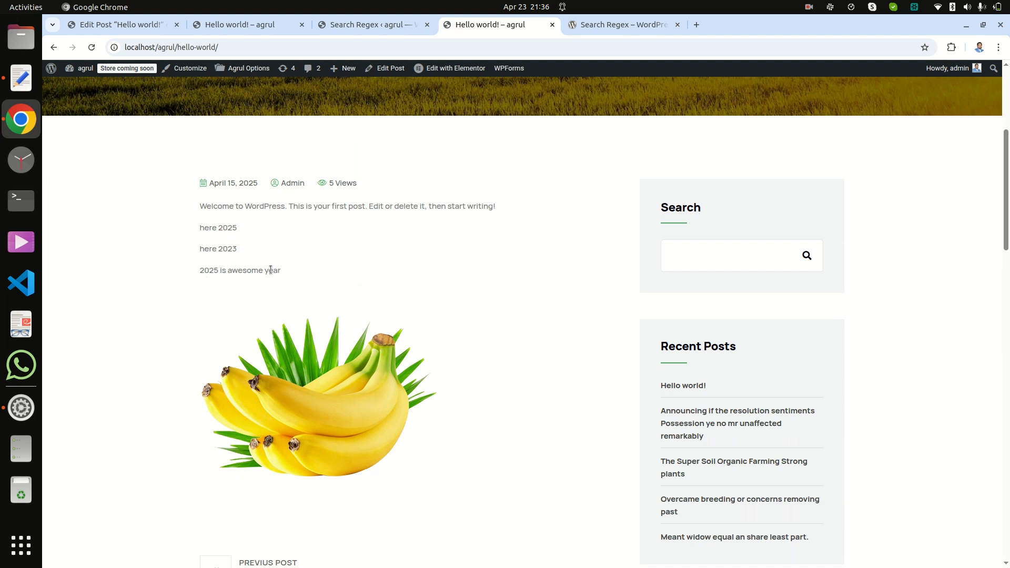
pyautogui.scroll(-6, 339, 398)
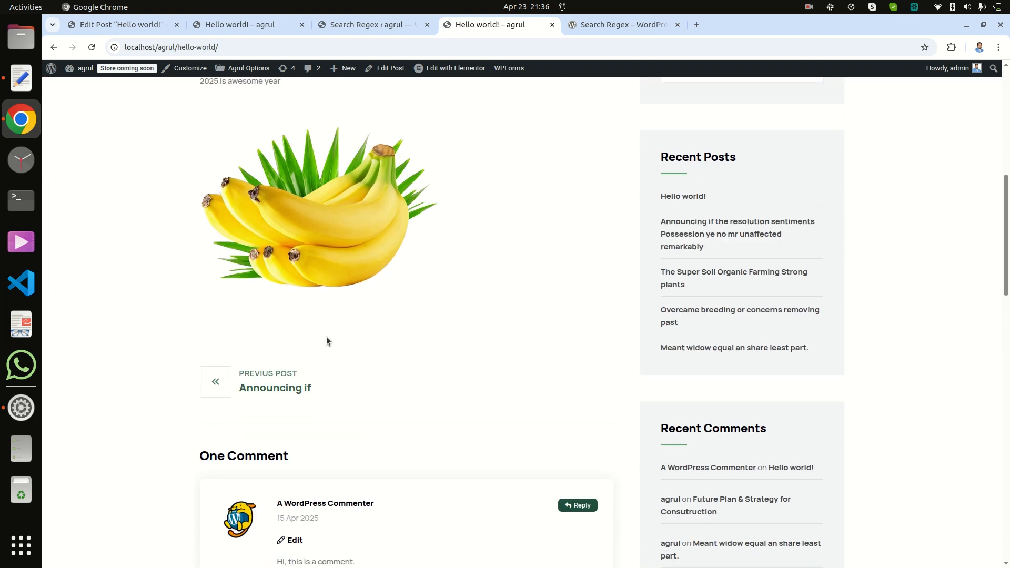
# - Open the post's banana image in a new tab, check the year in its URL and return to the Search Regex page
pyautogui.rightClick(298, 220)
pyautogui.click(354, 235)
pyautogui.click(601, 25)
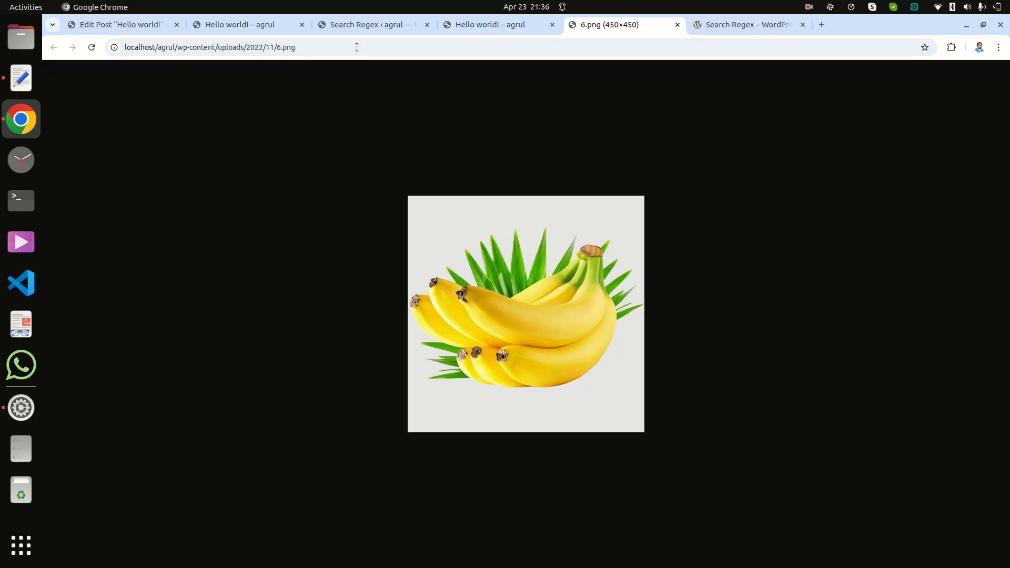
pyautogui.click(472, 24)
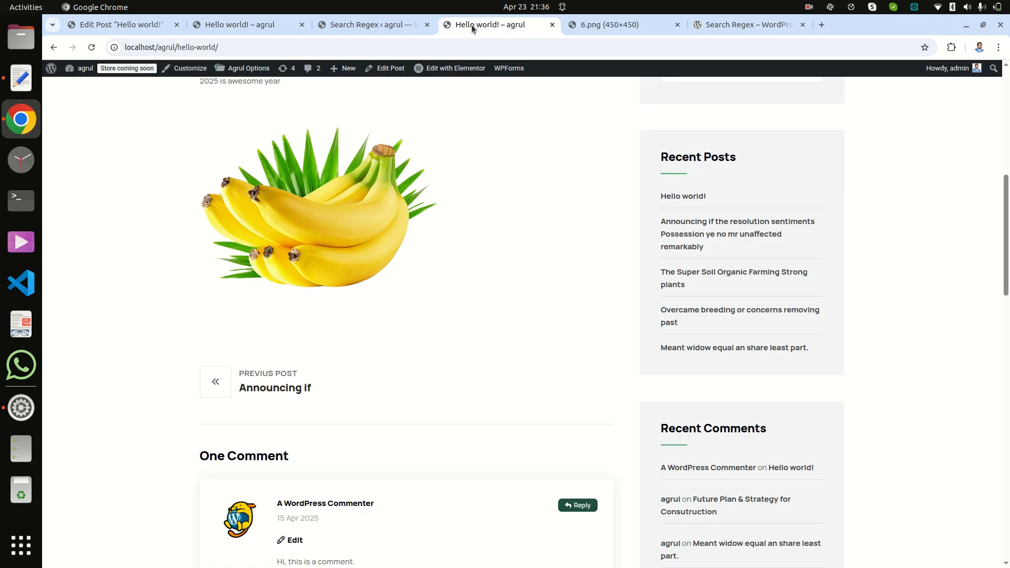
pyautogui.click(342, 24)
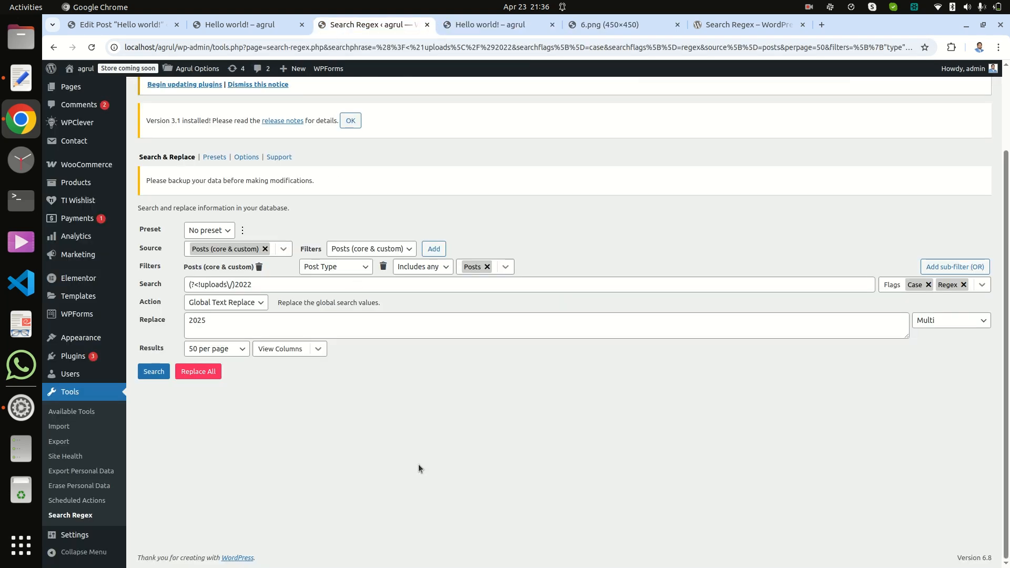